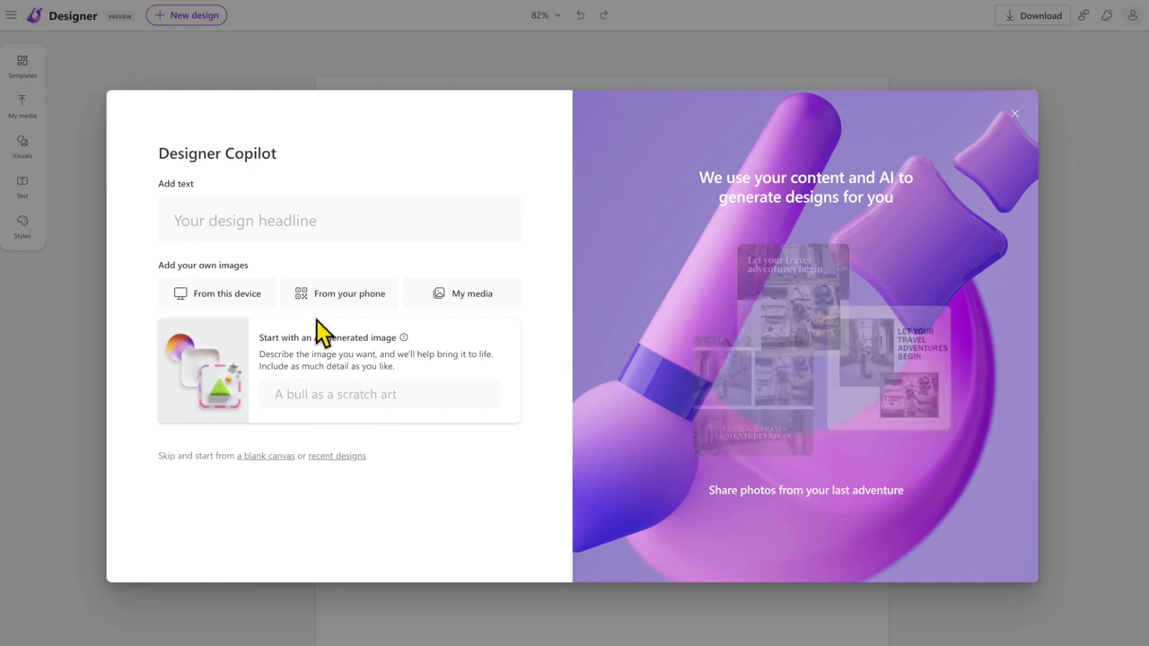
Enter the headline 'Learning with edtech' and the subheading 'It's easier than you think!'
click(273, 236)
text(Learning wi)
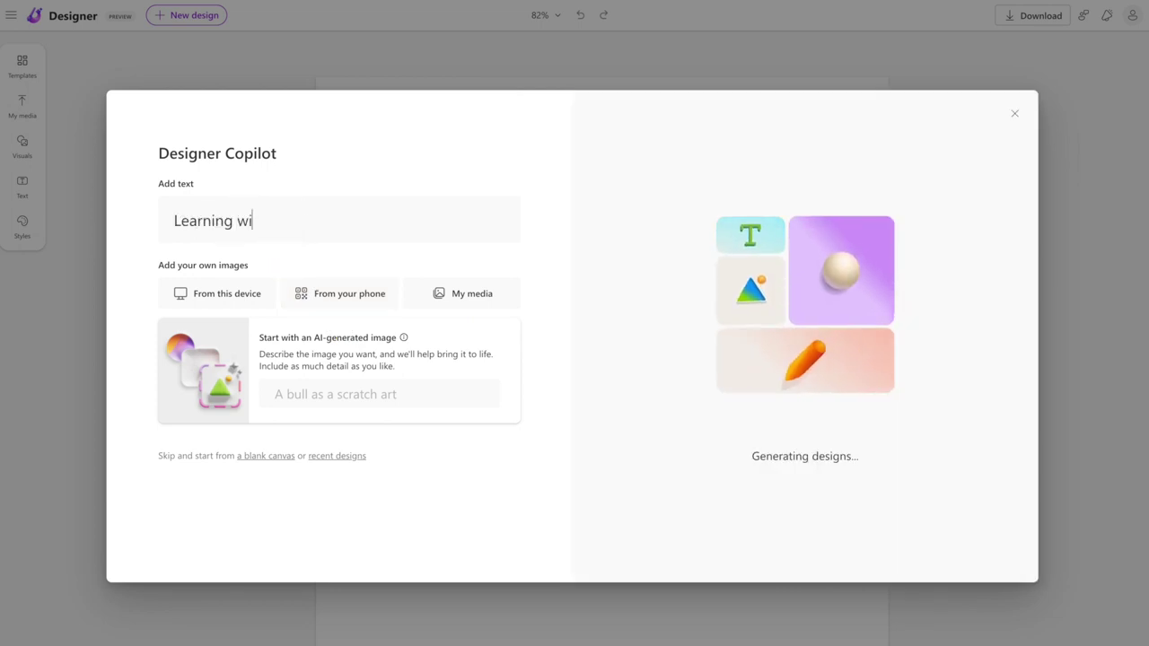
text(th edtech)
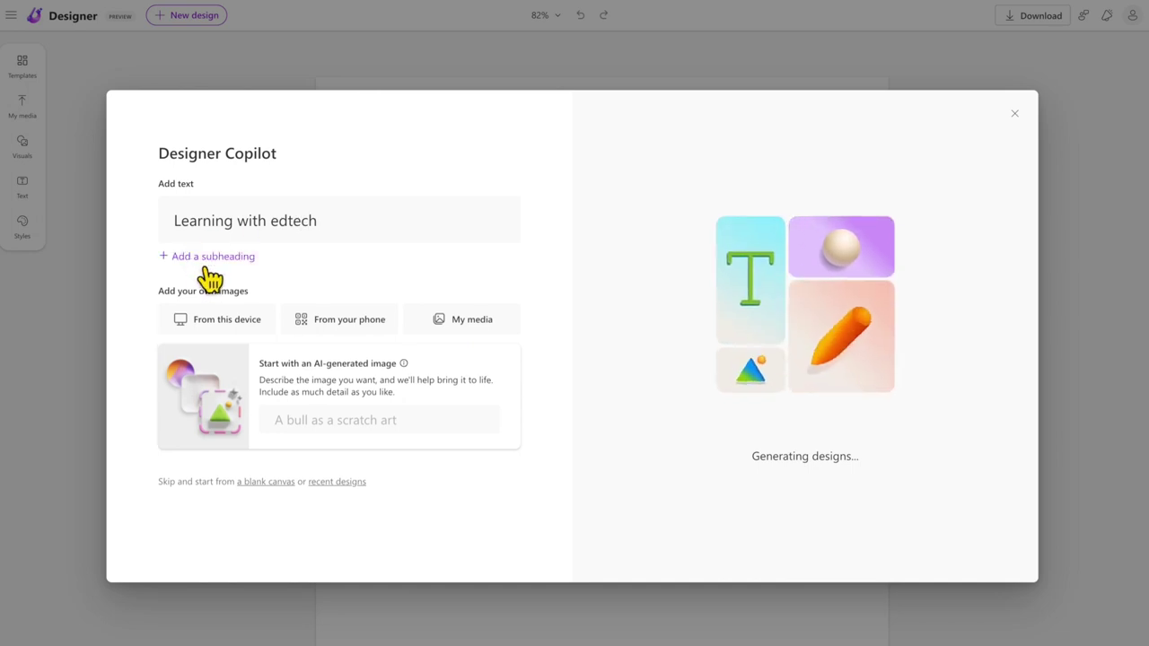
click(206, 268)
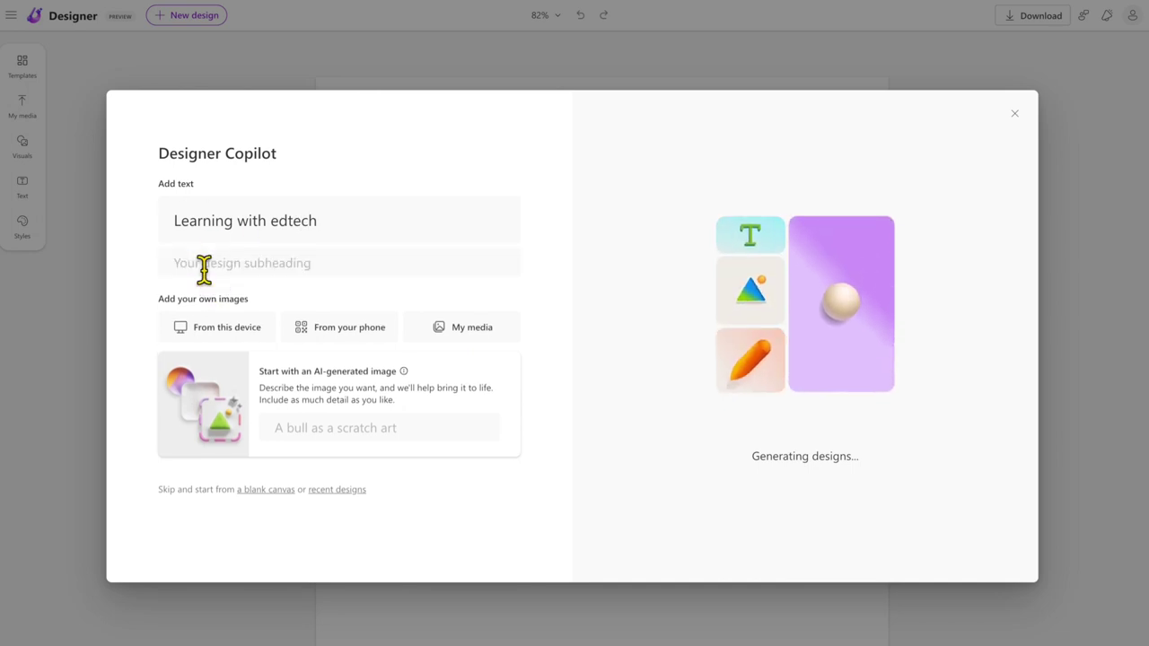
text(It's easie)
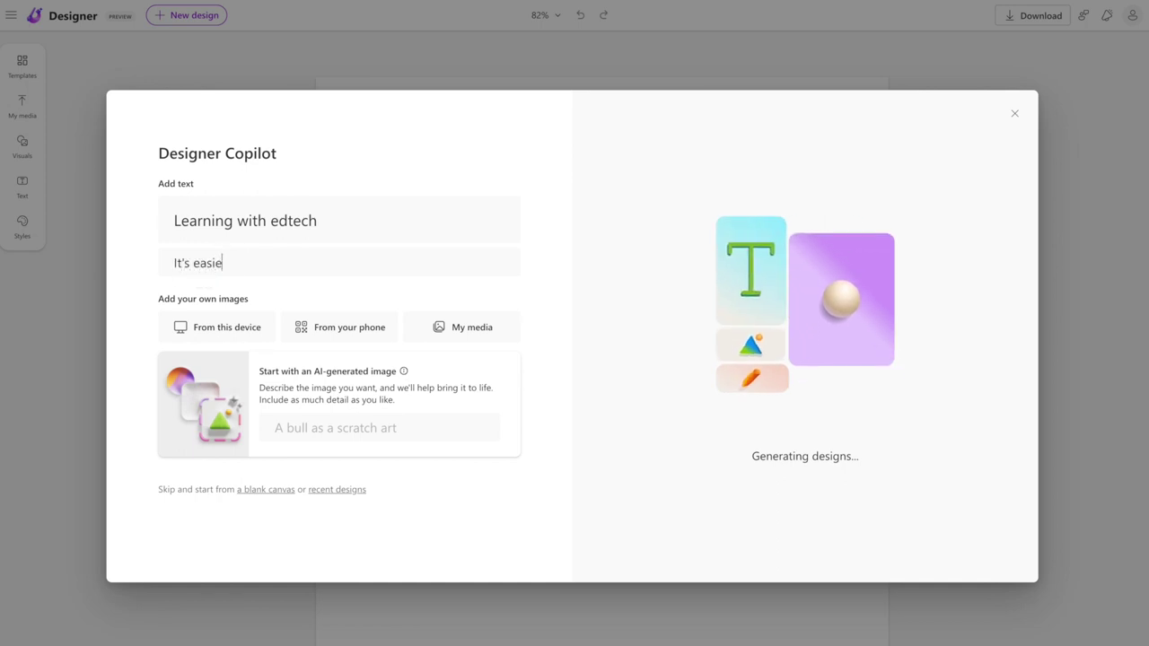
text(r than you think!)
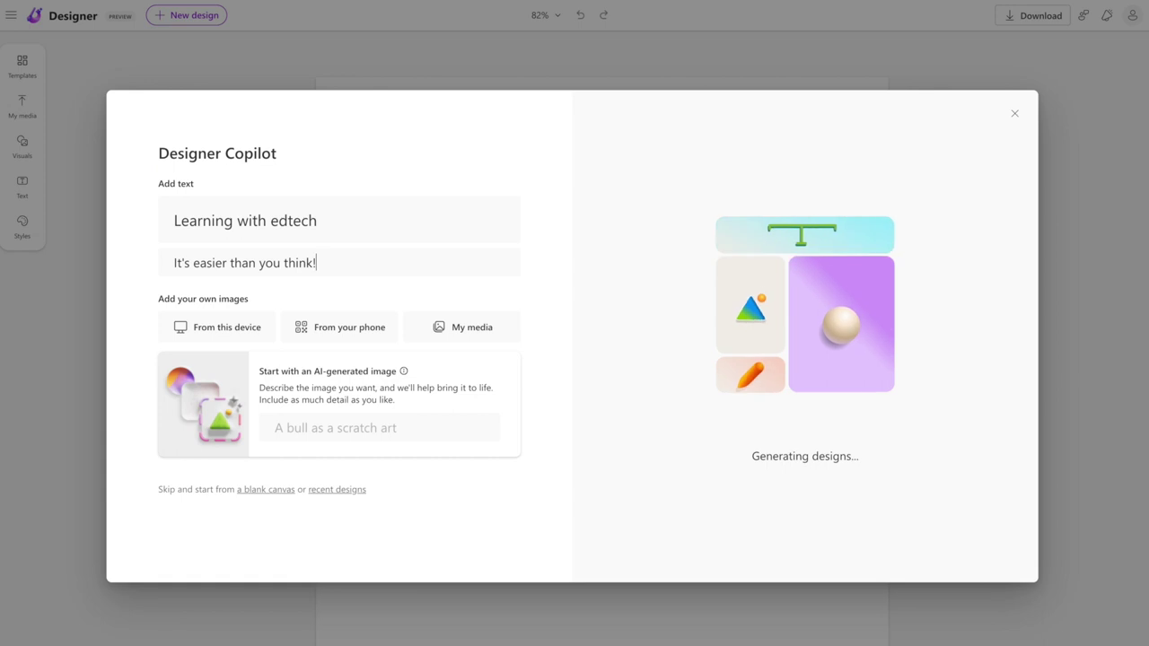
click(298, 428)
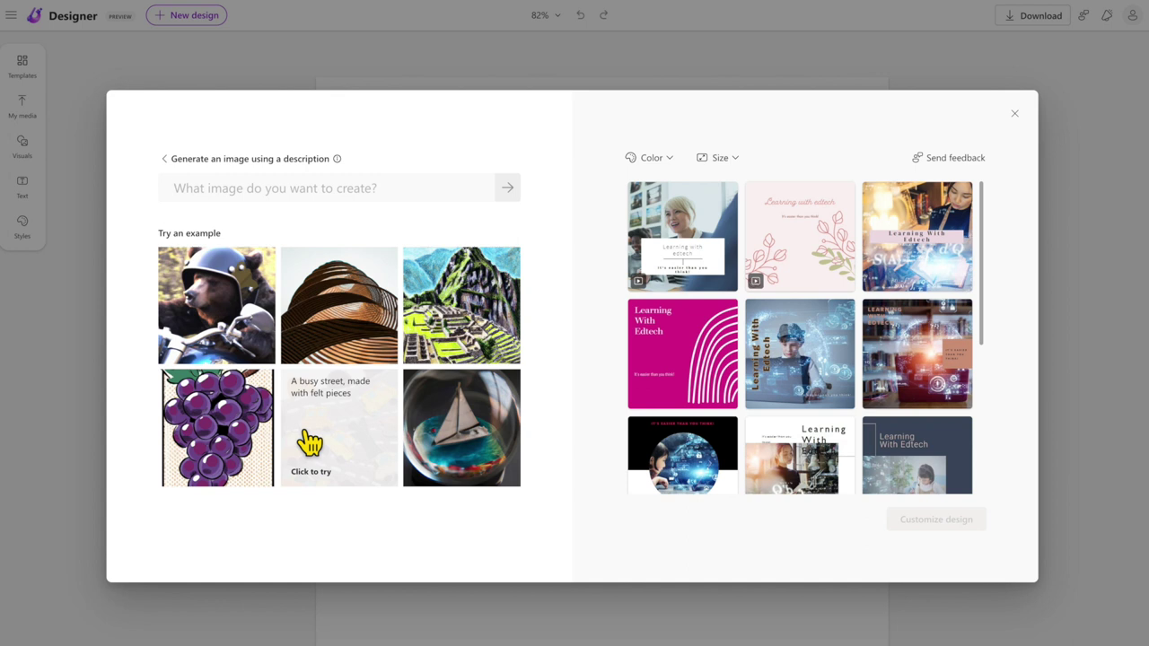
Generate AI images from the prompt 'Chimpanzee in a tree using a laptop as pop art'
text(Chi)
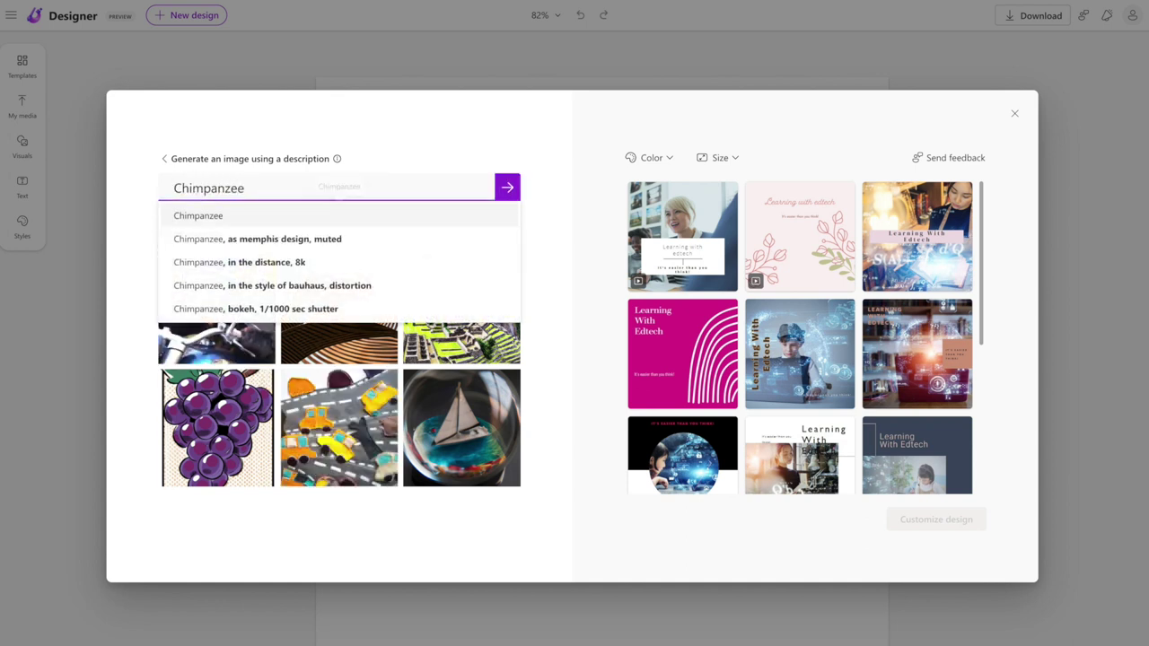
text(mpanzee)
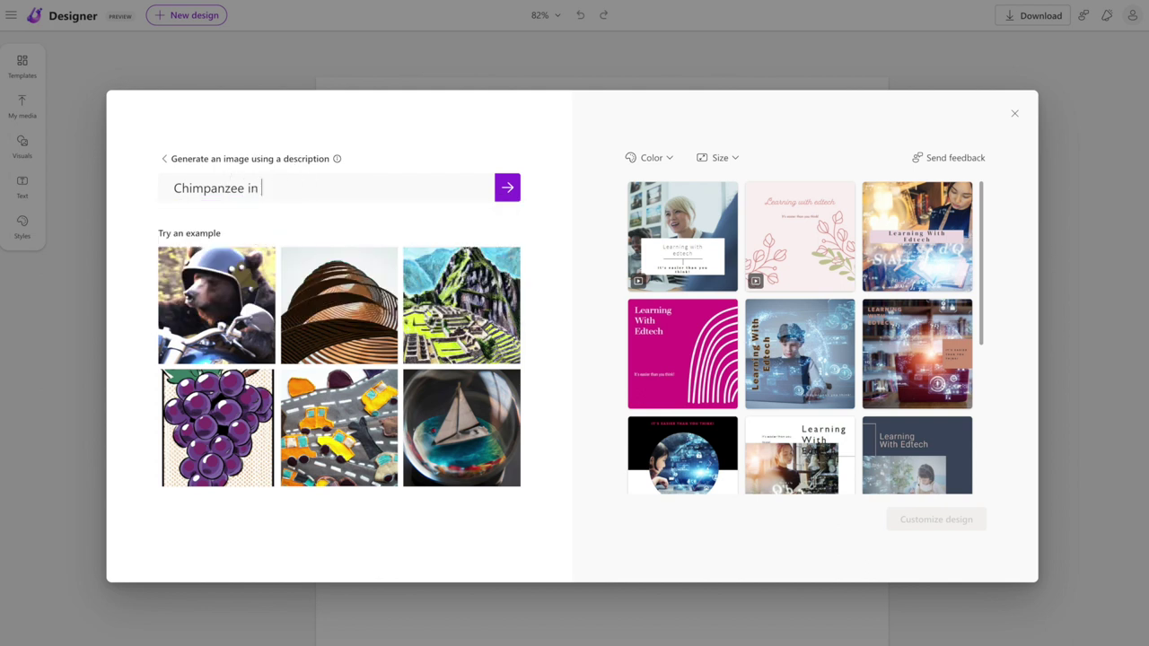
text( in a tree)
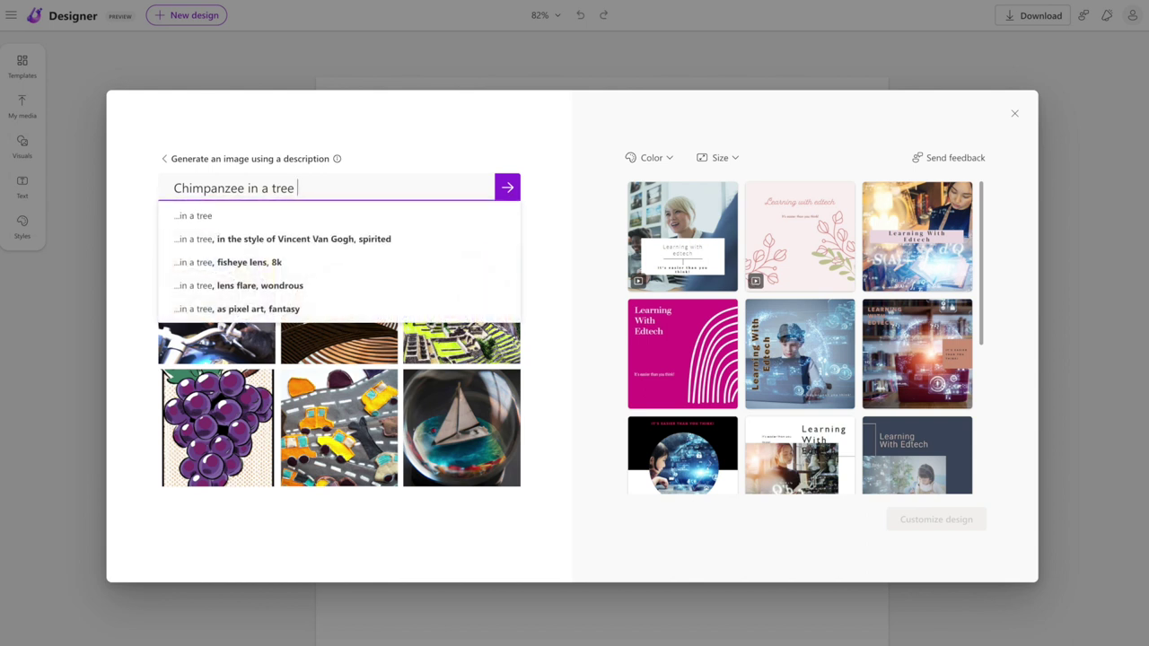
text( using a laptop)
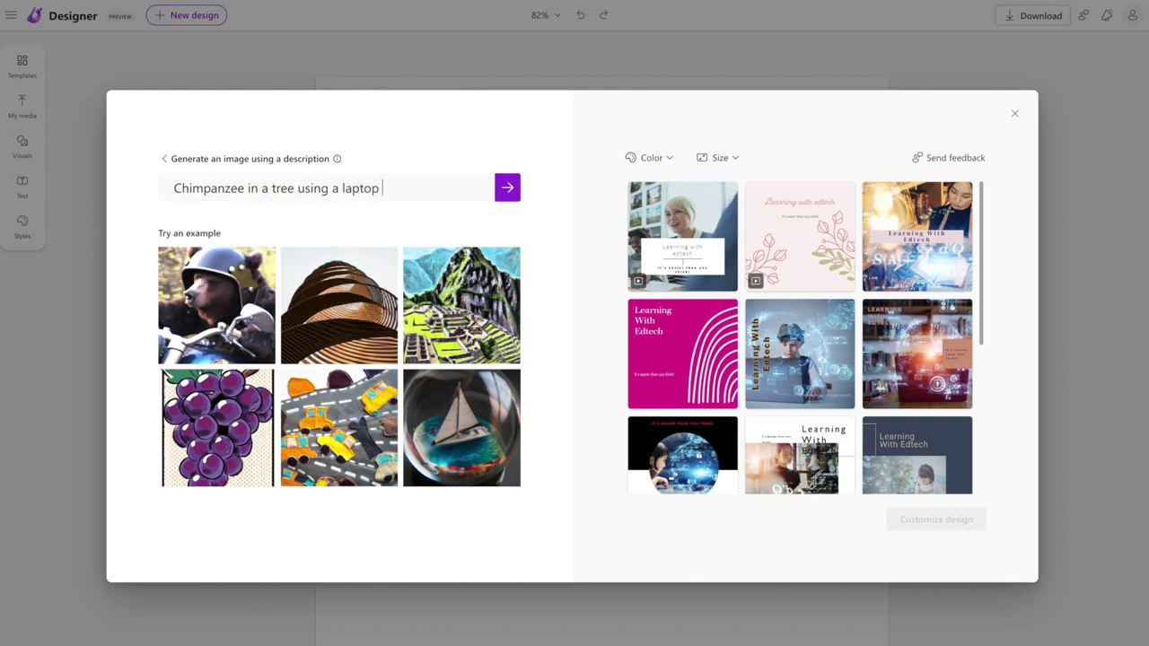
text( as p)
text(op)
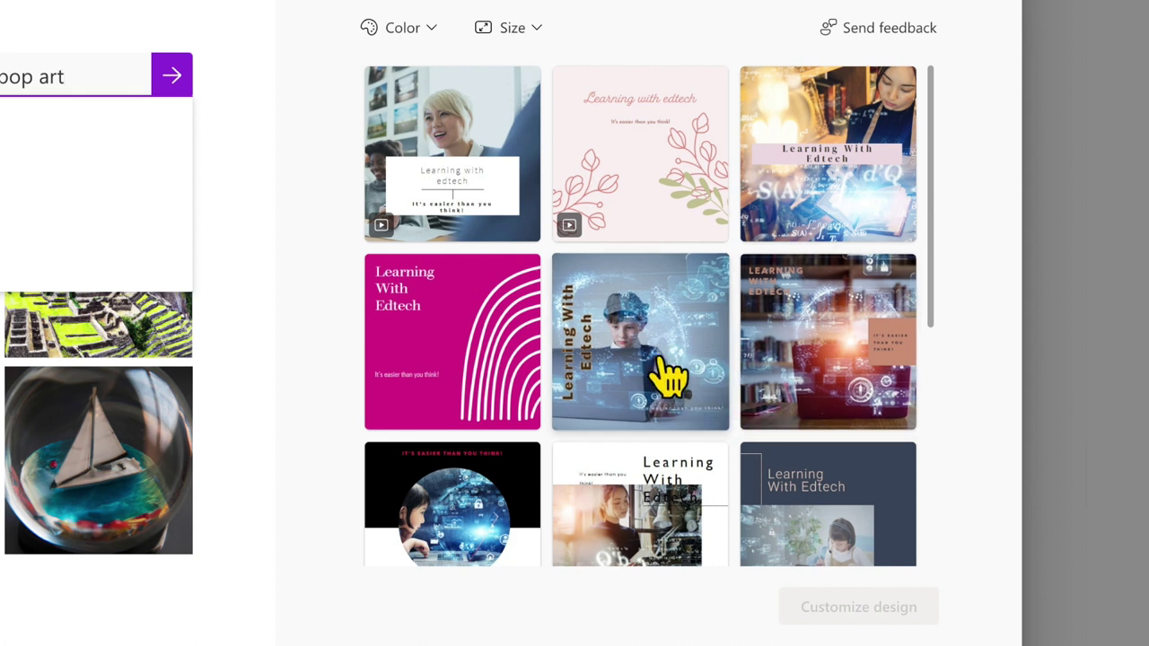
scroll(679, 402, down, 2)
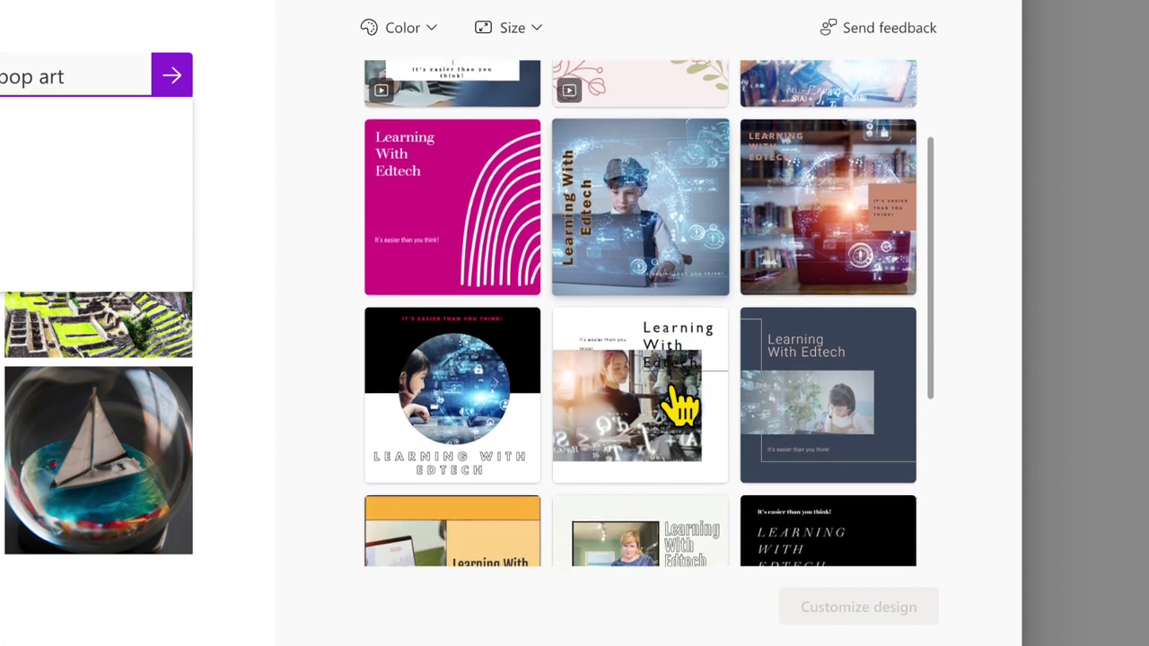
scroll(679, 406, down, 3)
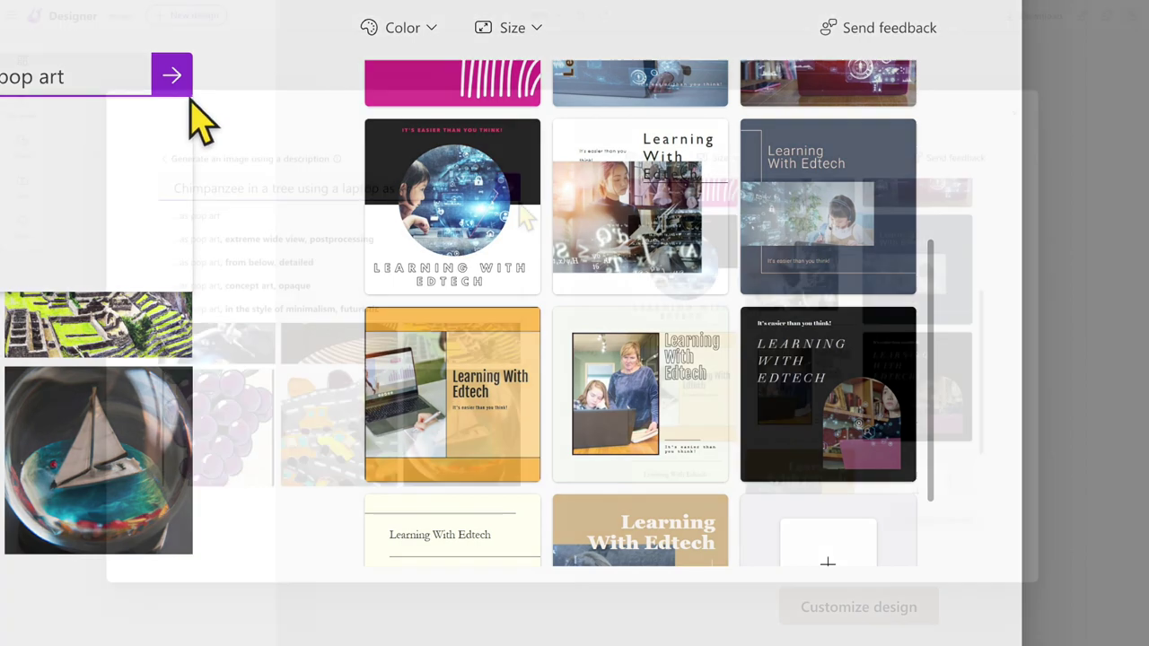
click(175, 80)
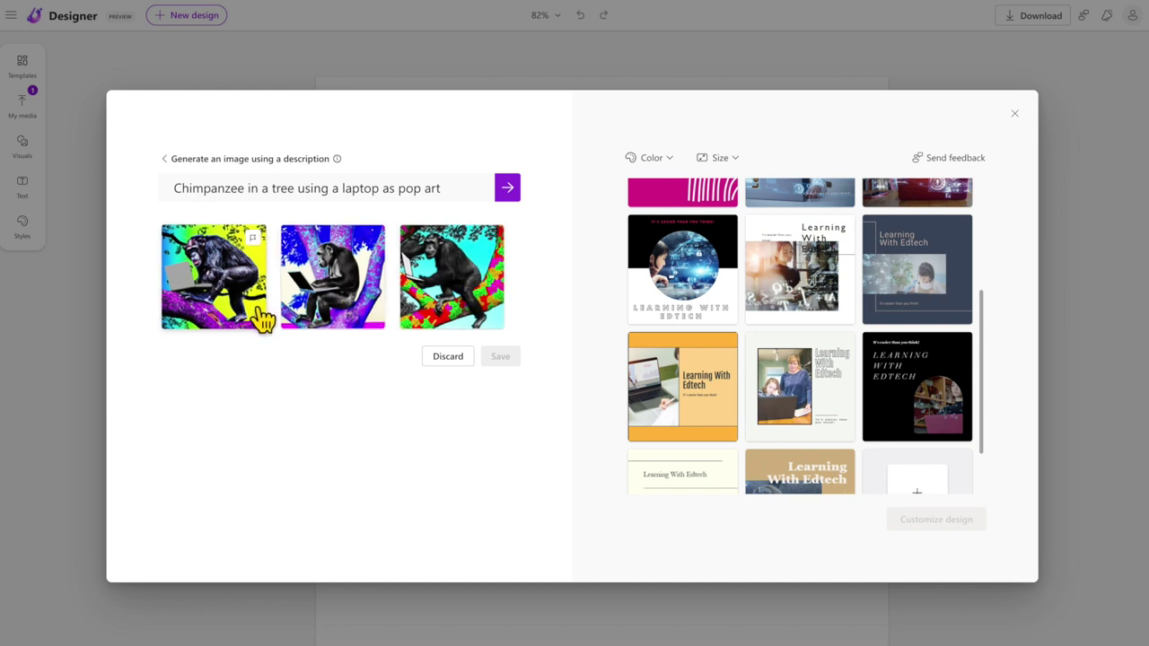
Use the second pop-art chimpanzee image and browse the regenerated design grid
click(366, 307)
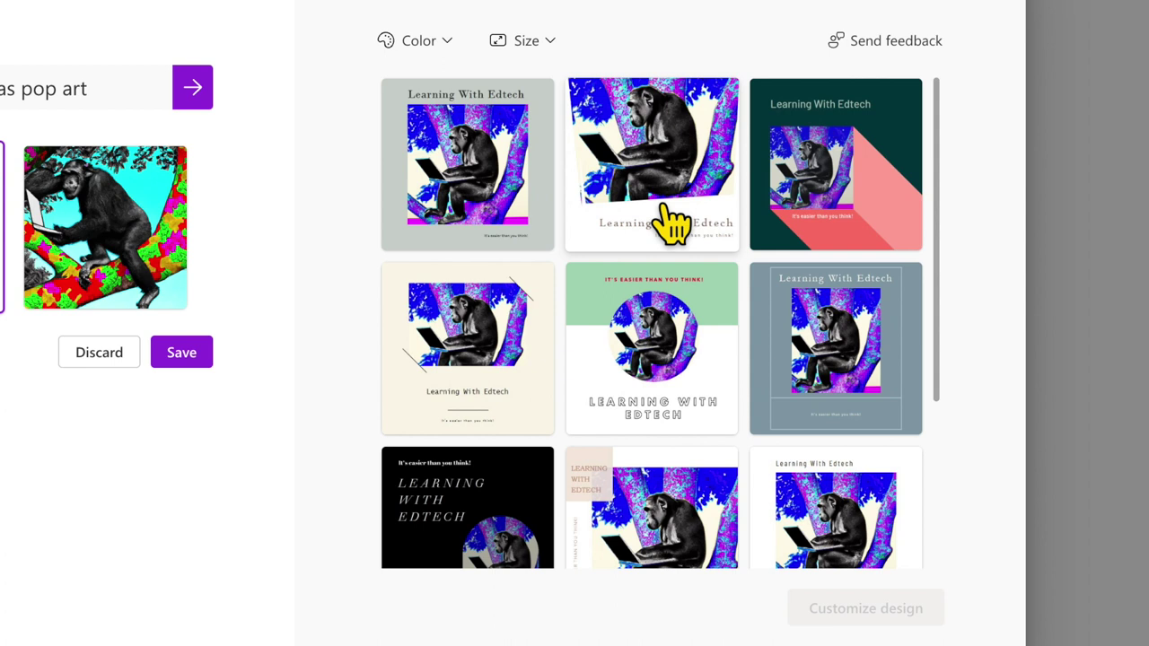
scroll(671, 225, down, 3)
scroll(673, 226, up, 1)
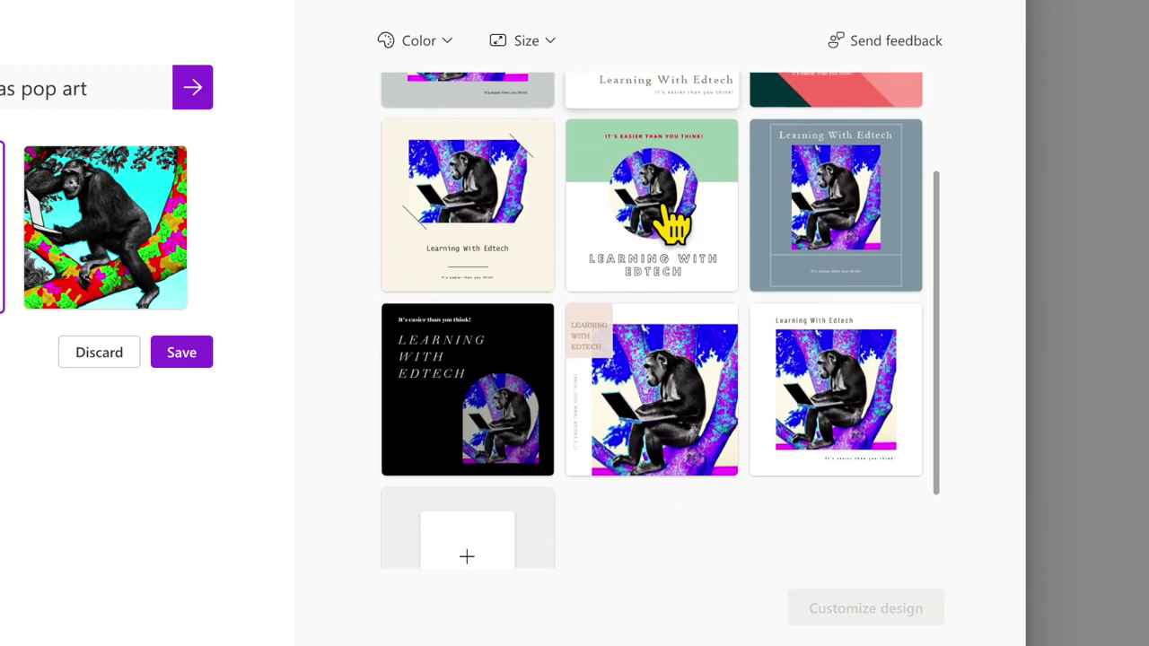
scroll(671, 224, down, 1)
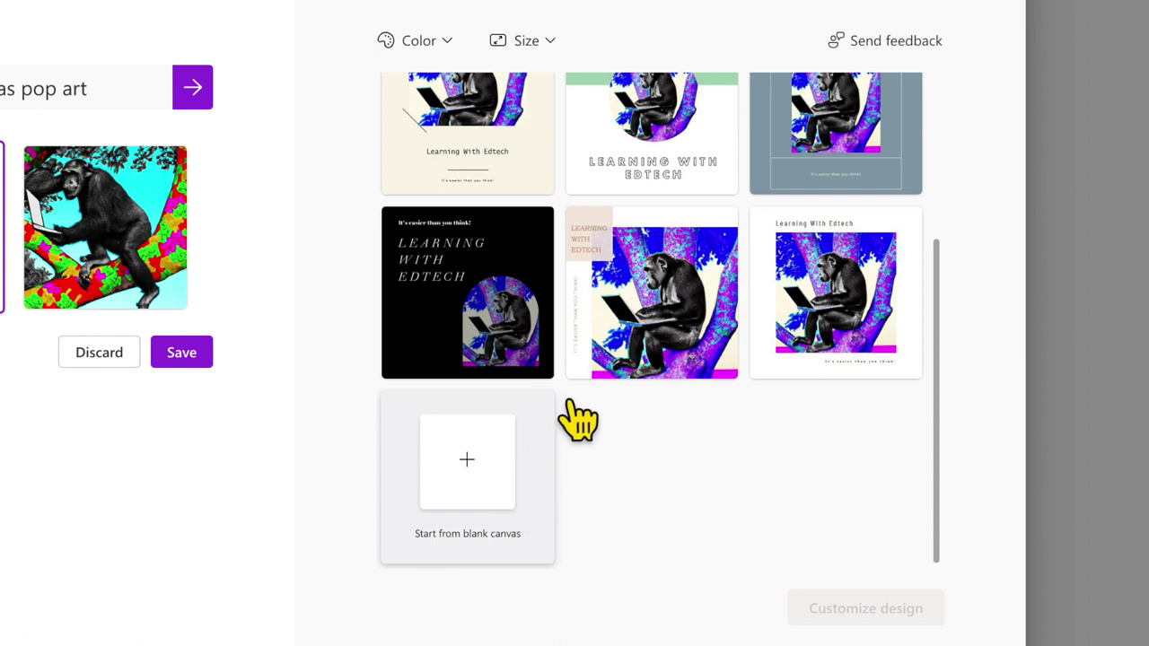
scroll(575, 404, up, 3)
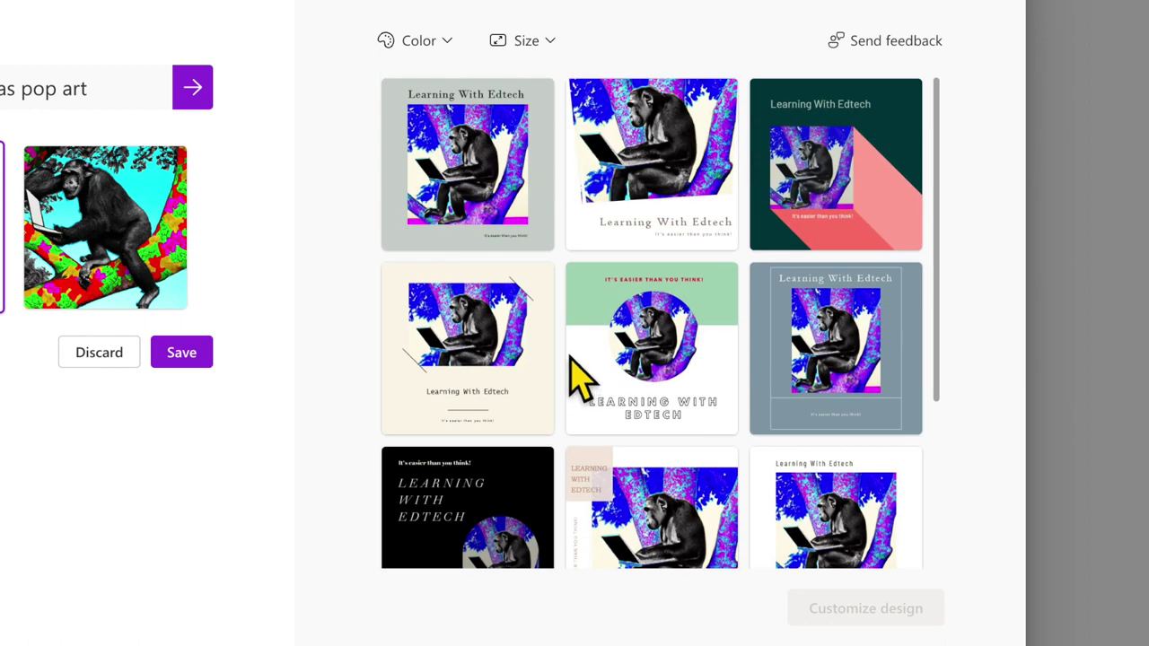
Choose the chimpanzee-above-title design, size it Square 1080x1080px, and open it for editing
click(700, 212)
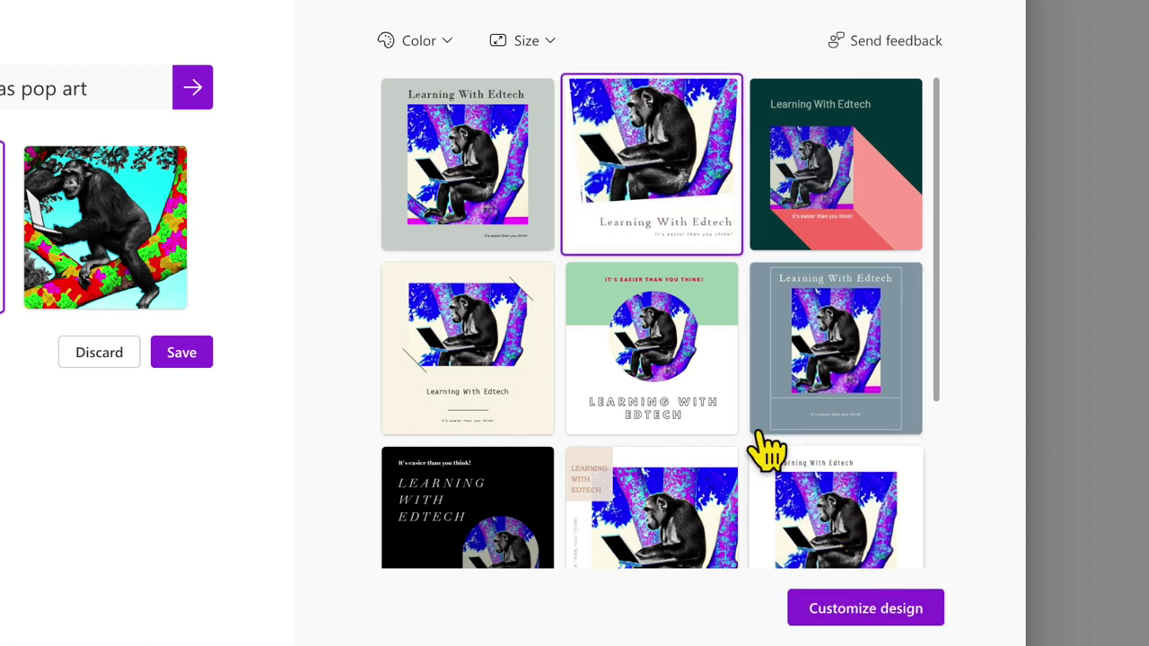
click(447, 49)
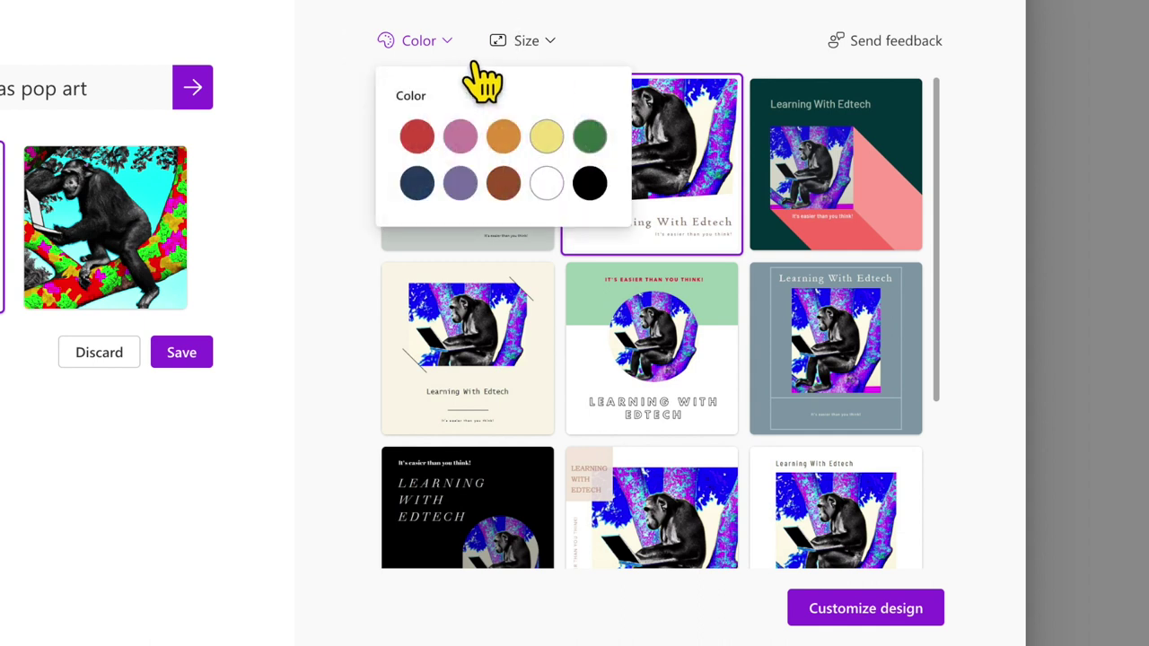
click(548, 47)
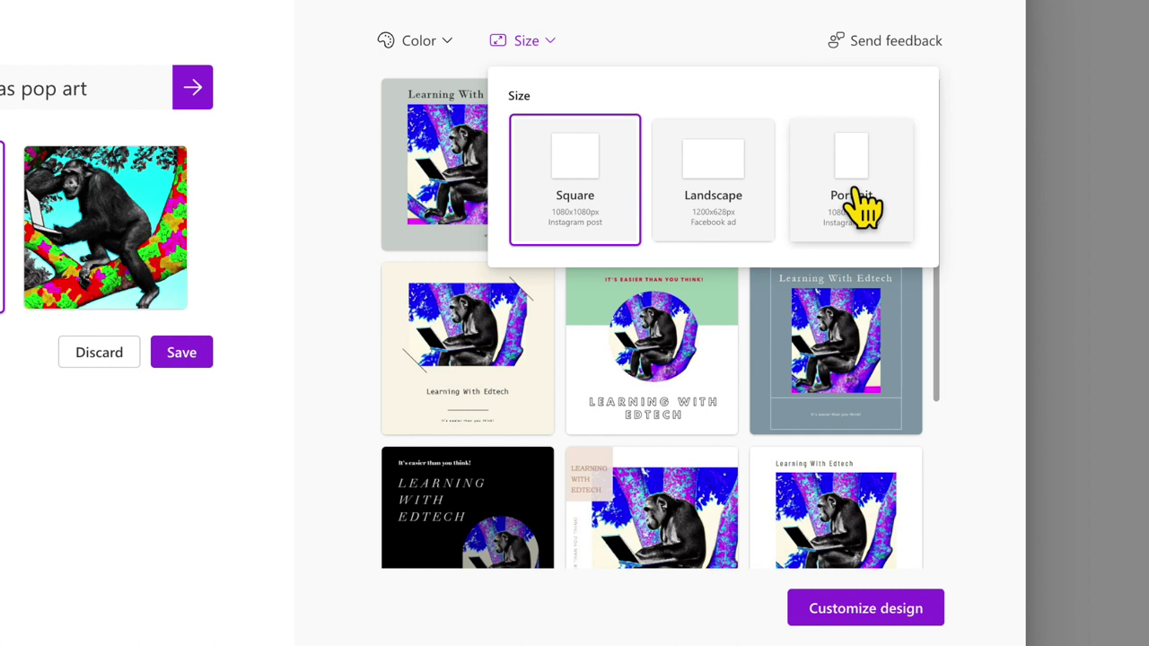
click(634, 198)
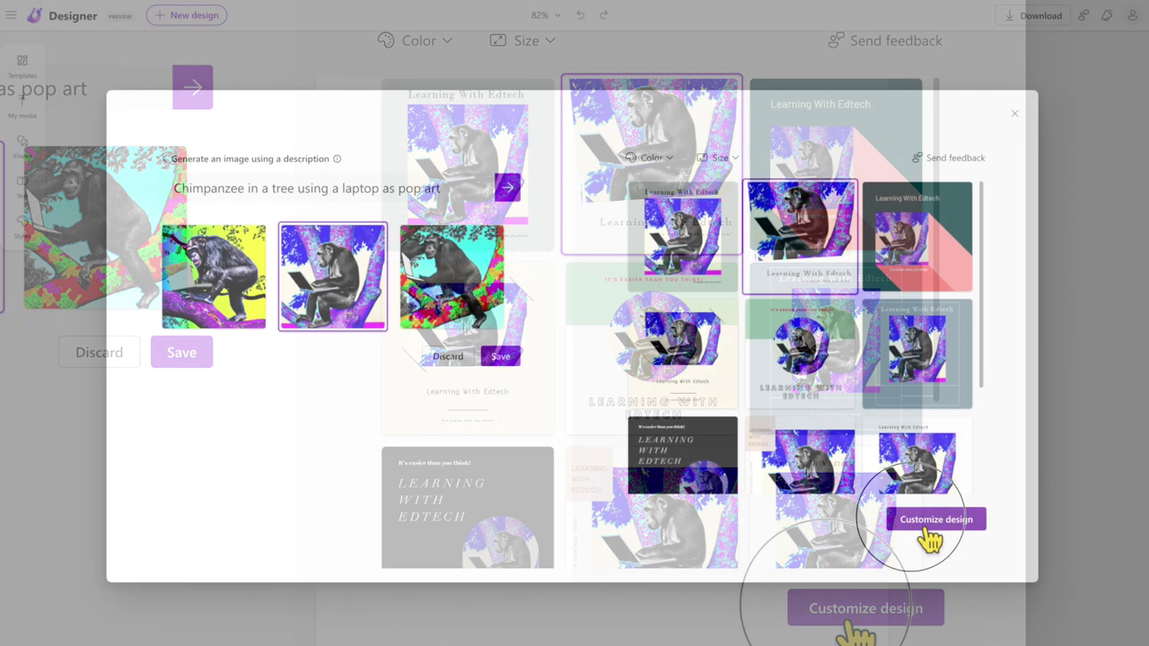
click(929, 528)
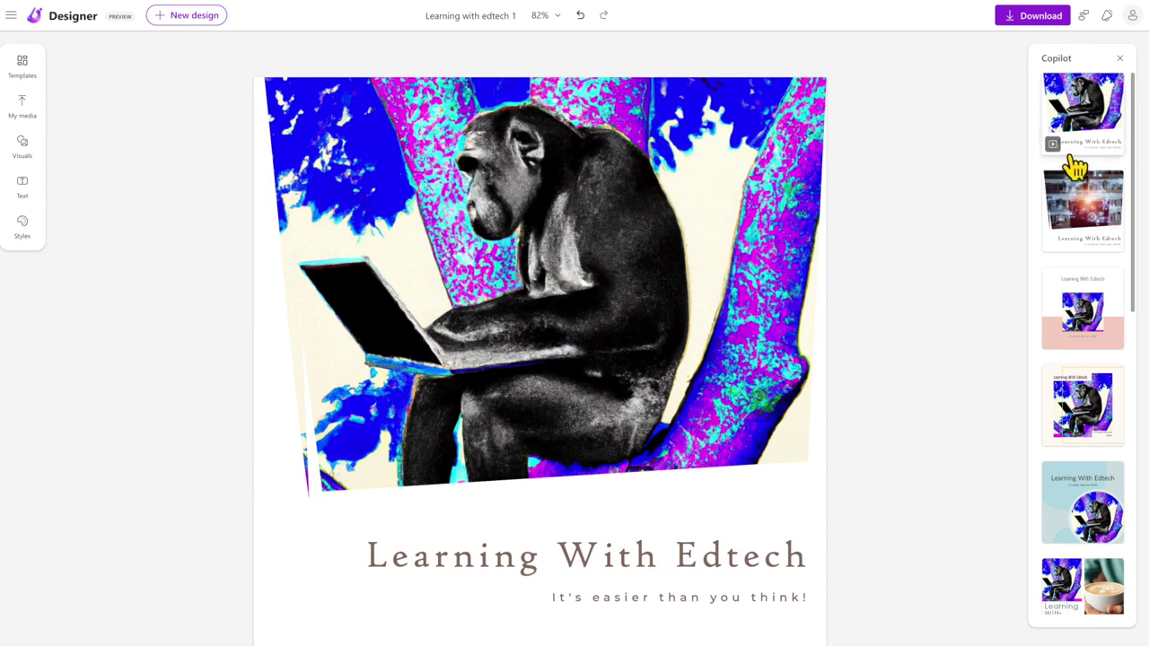
Look over the download file types, then close them without downloading
click(1036, 18)
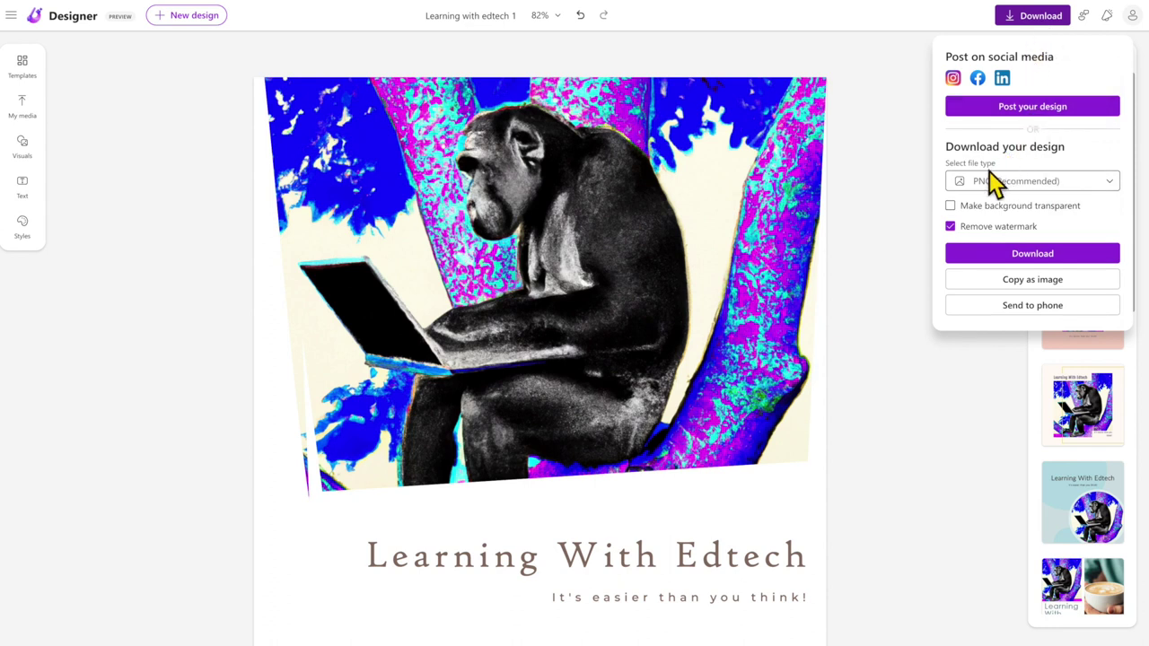
click(991, 183)
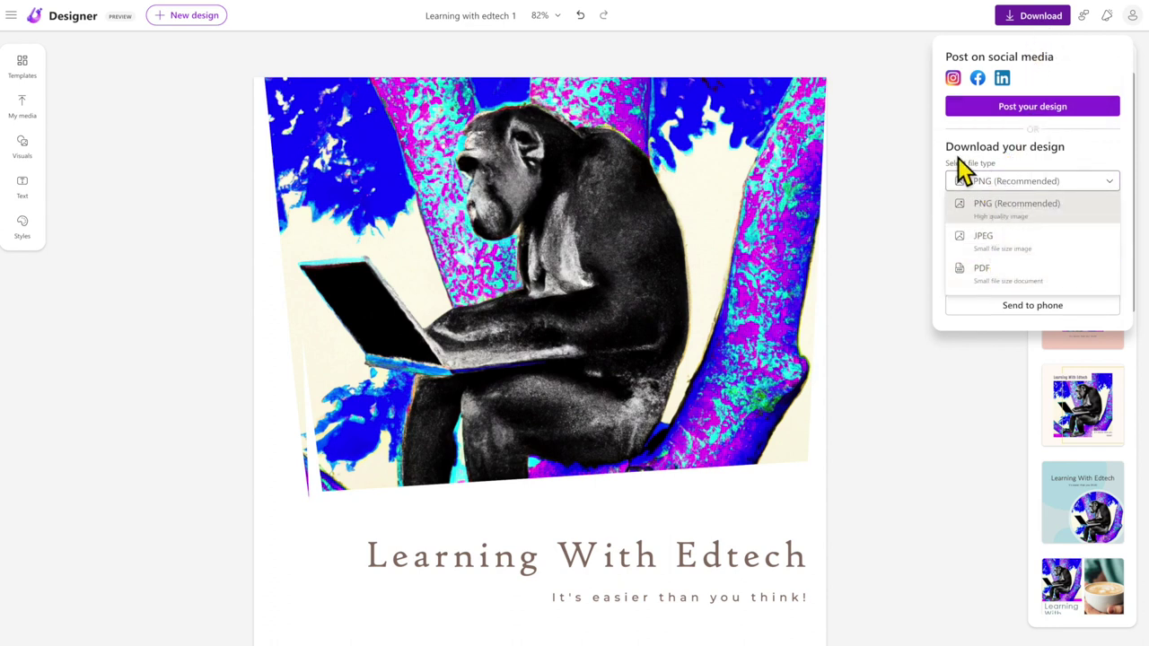
click(925, 200)
Switch to the first, animated suggested design and select its chimpanzee image
click(1095, 131)
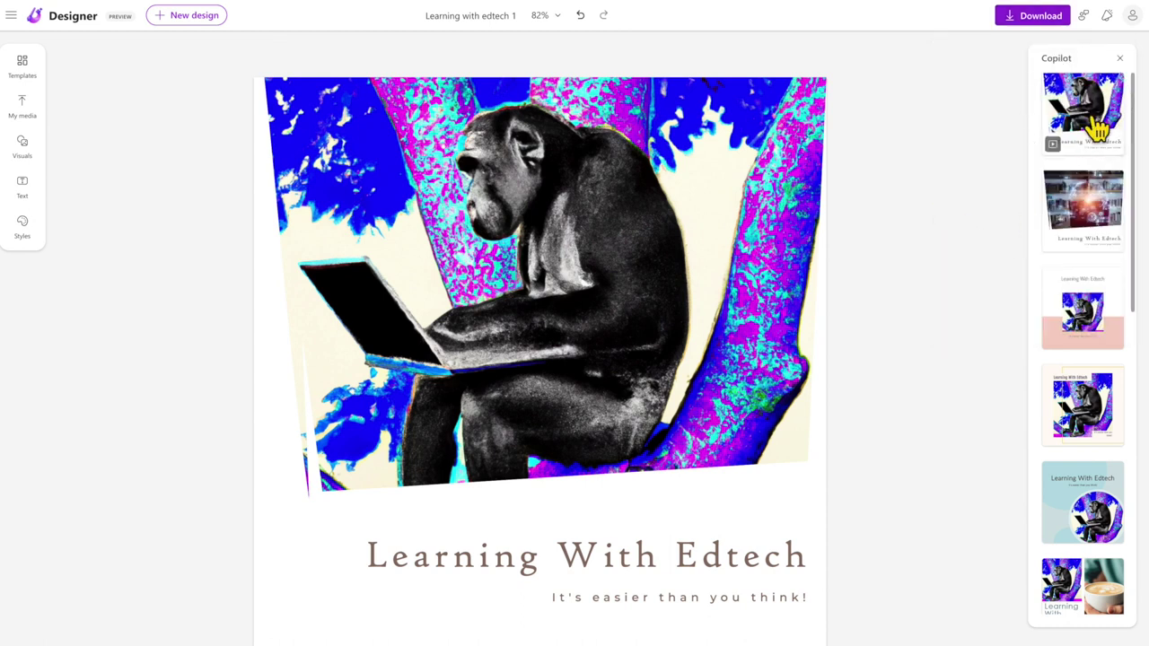
click(1037, 18)
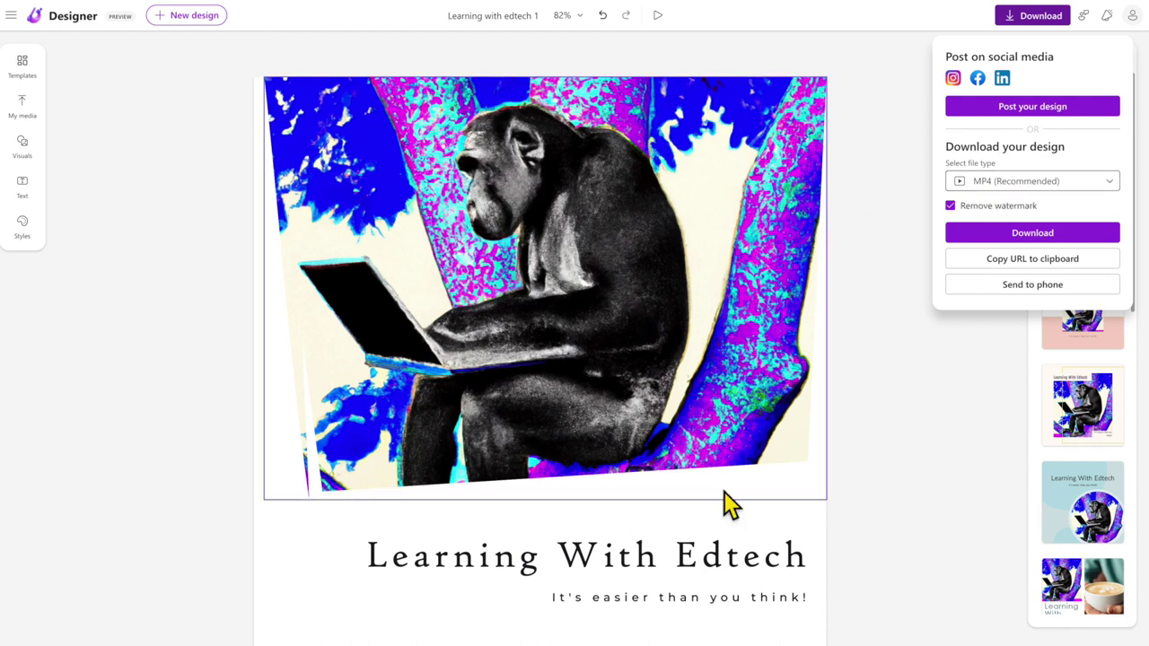
click(880, 516)
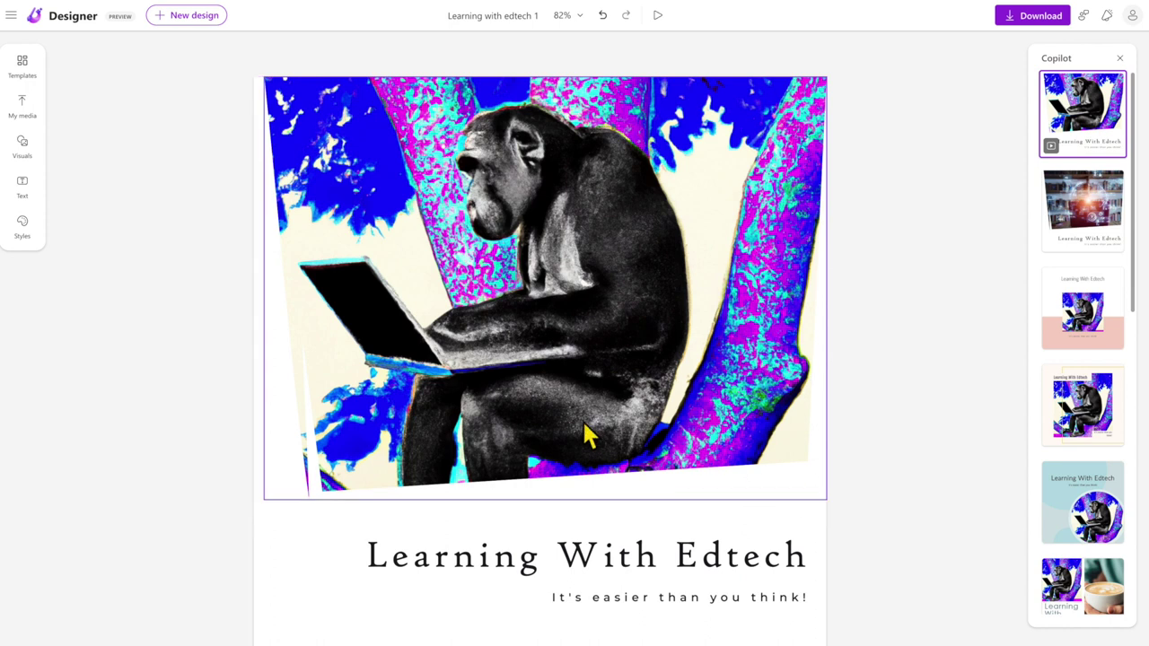
click(471, 307)
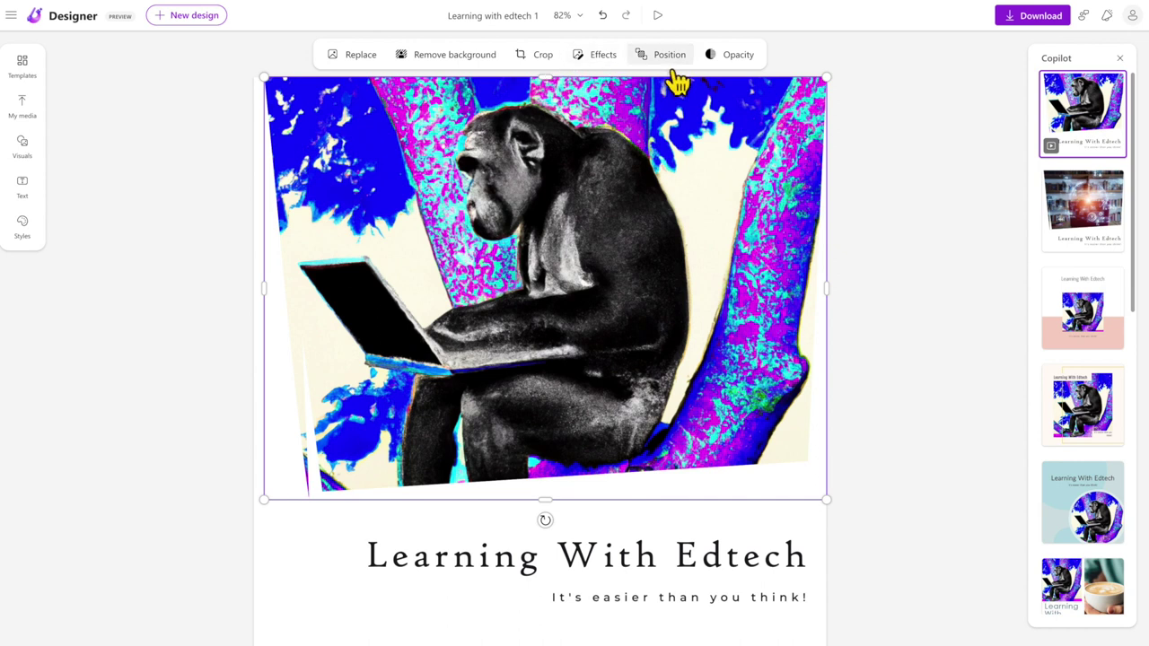
click(734, 60)
drag(742, 95, 810, 106)
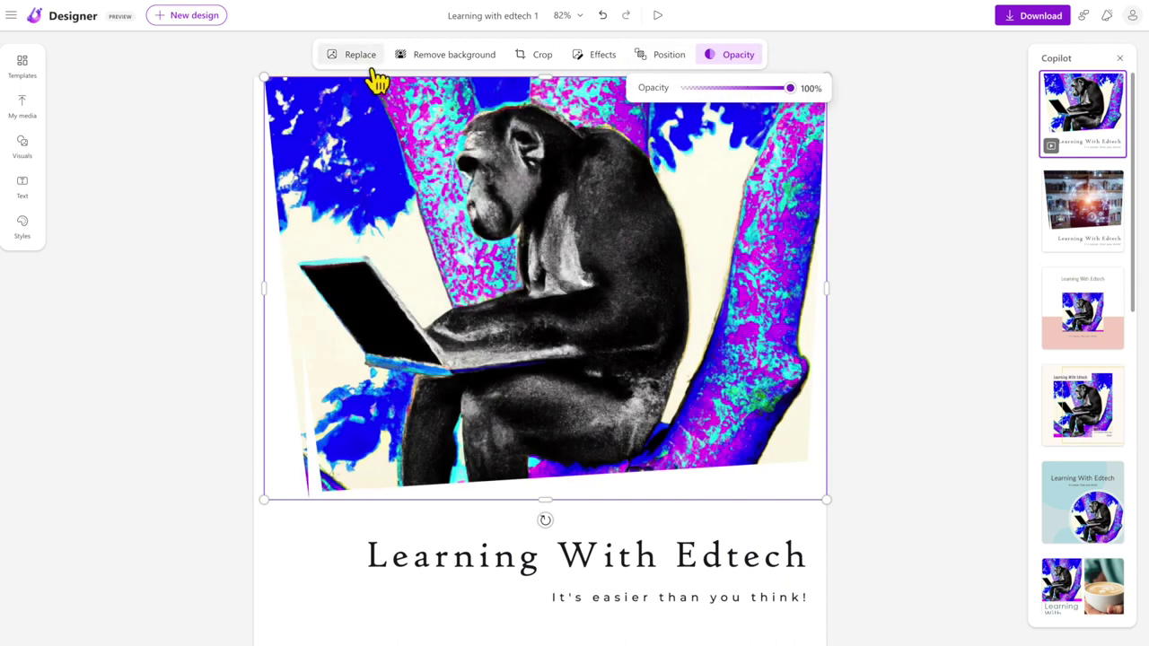
click(608, 567)
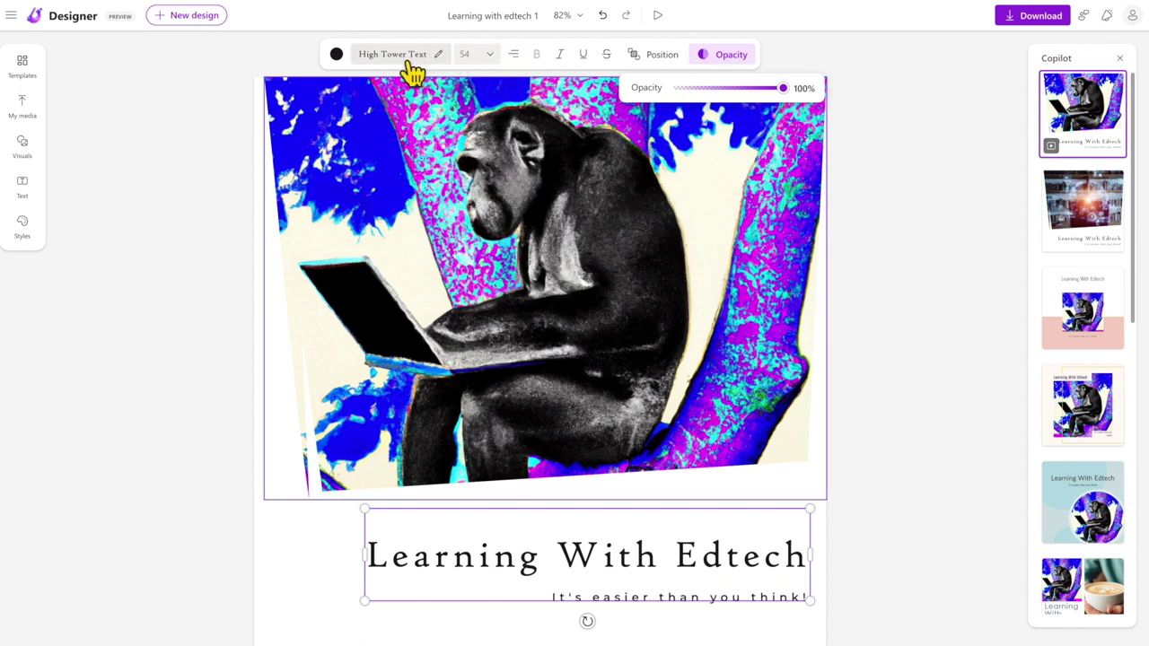
click(338, 56)
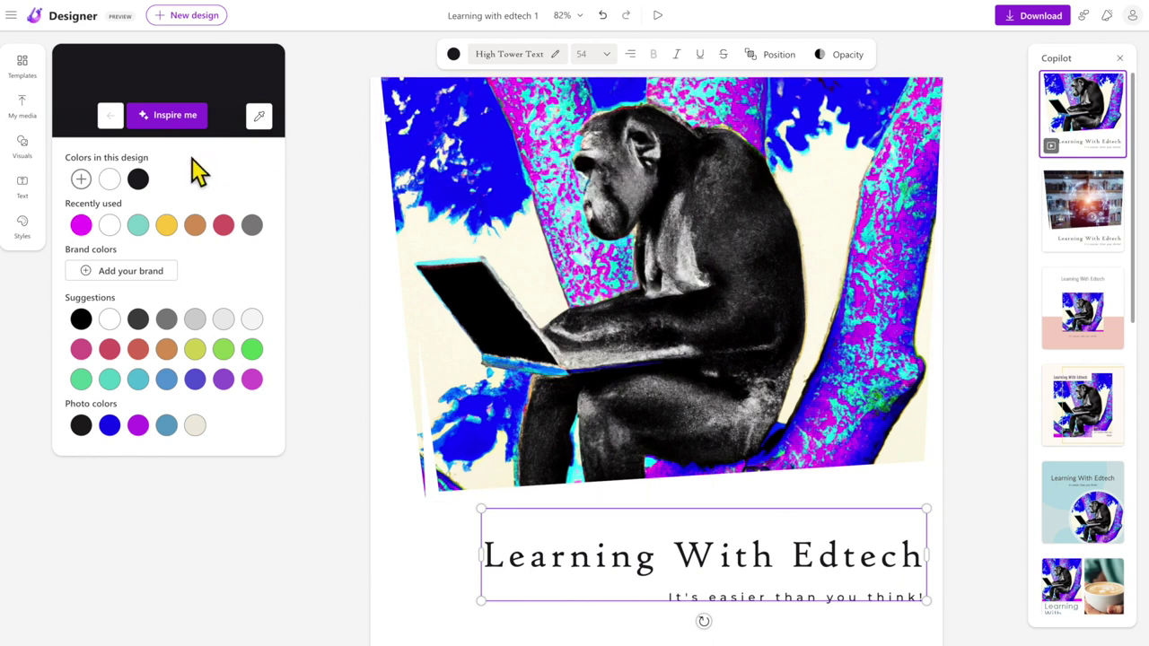
Colour the title blue 1300fc, sampled with the eyedropper from the chimpanzee image
click(82, 179)
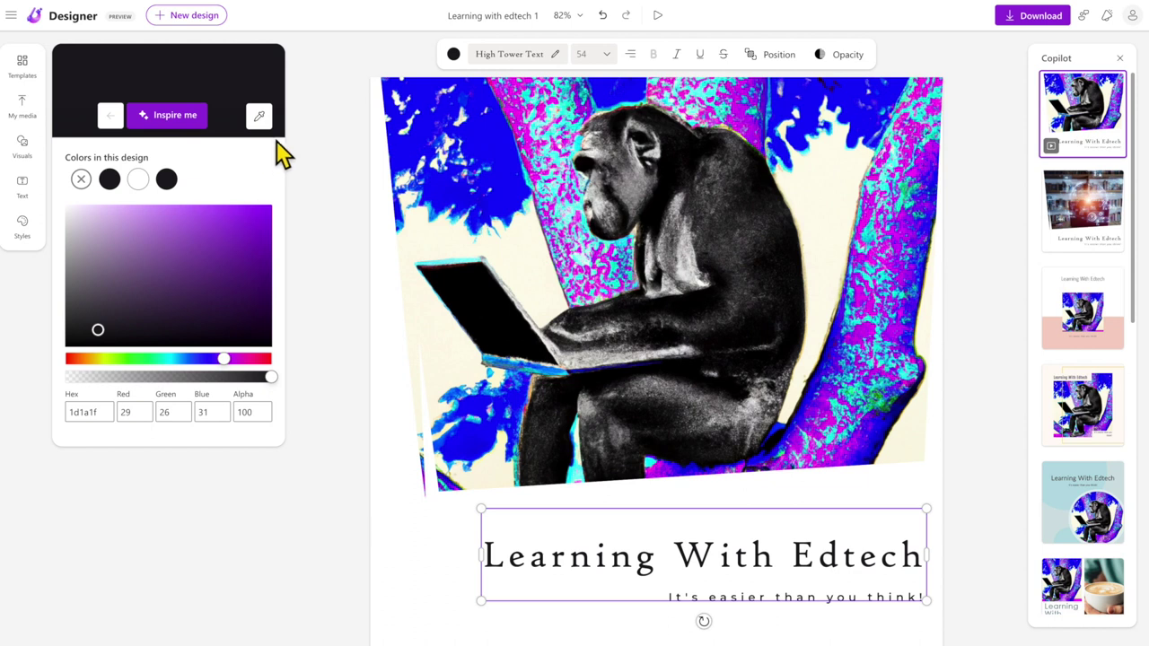
click(259, 116)
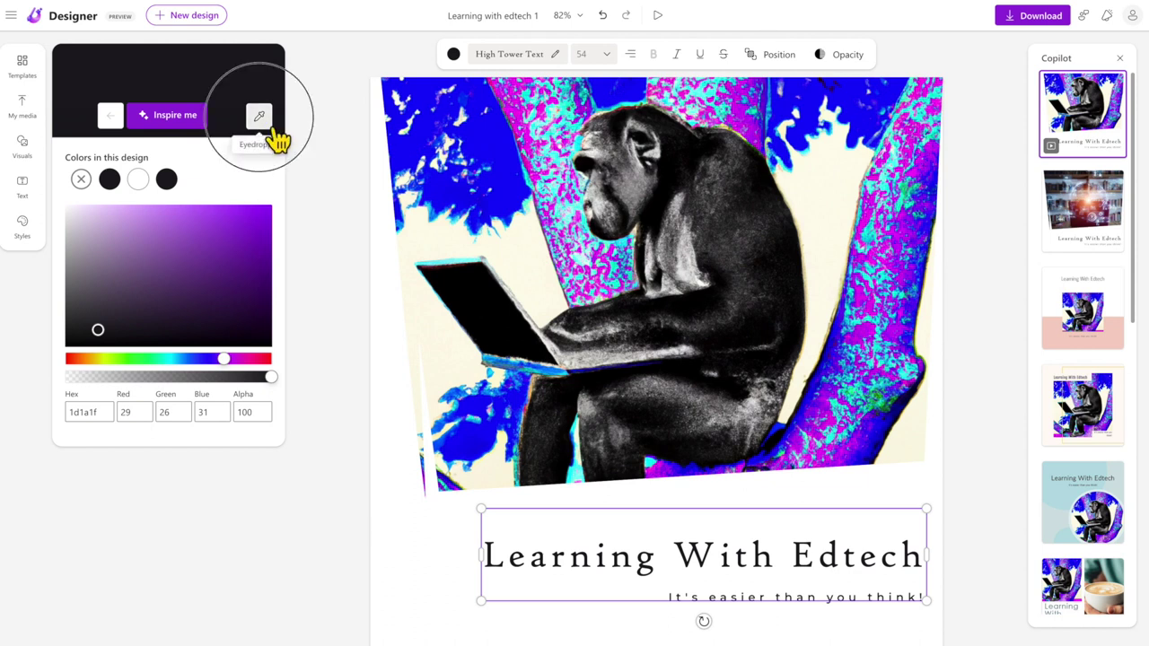
click(486, 130)
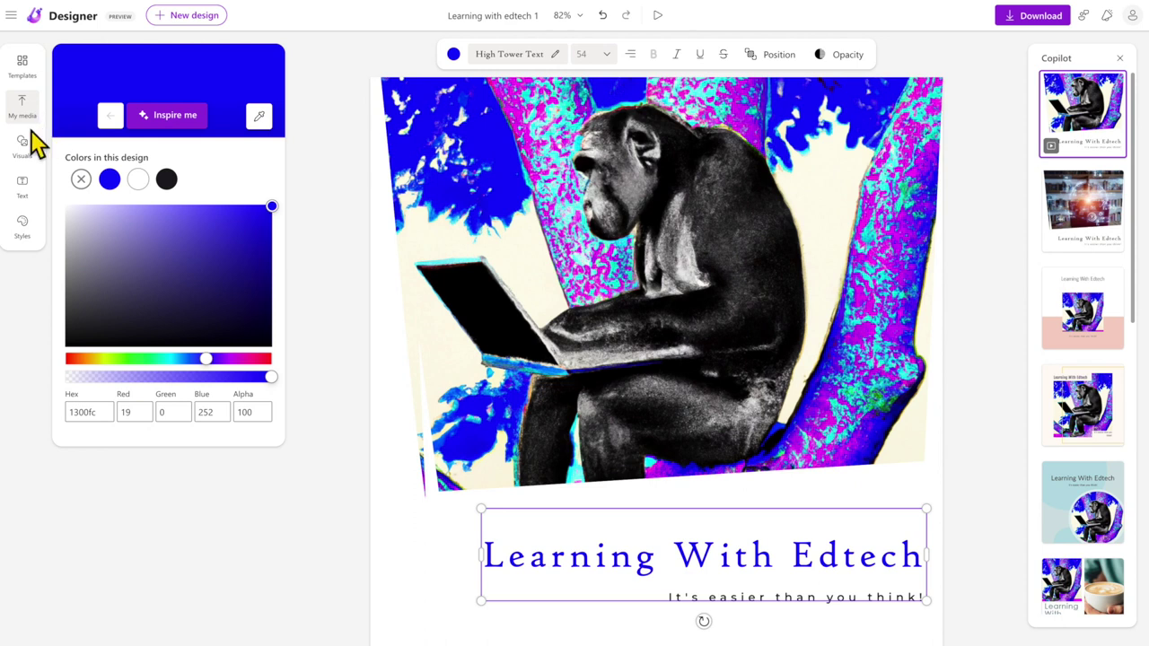
click(36, 158)
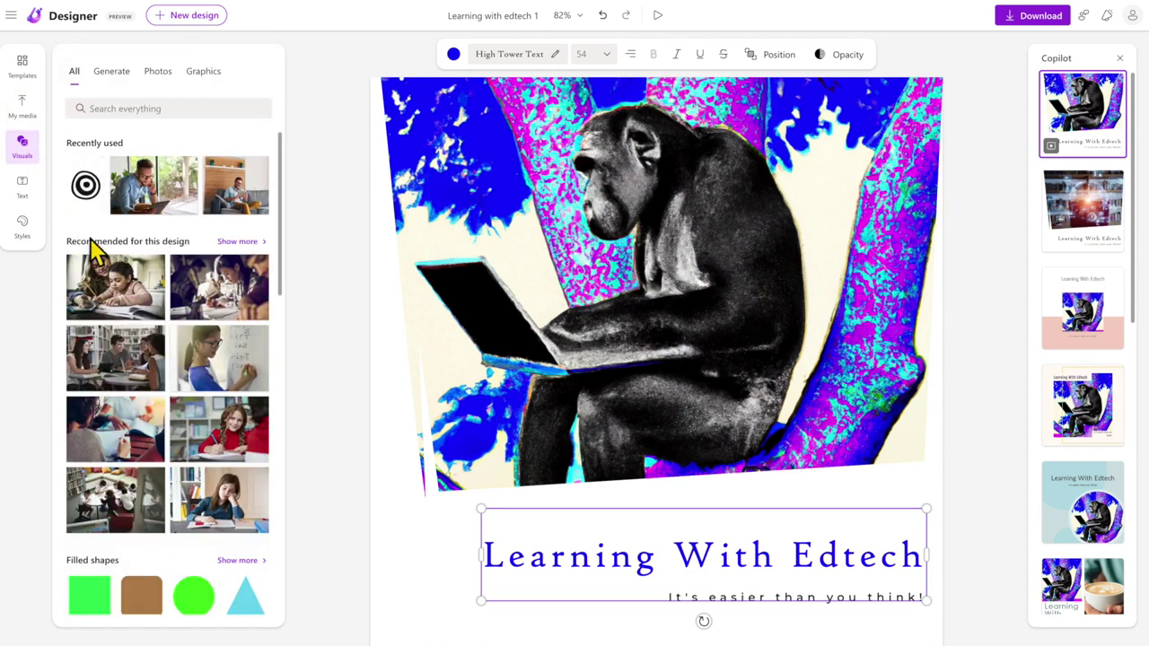
Scroll through the Visuals library's photos, shapes and illustrations
scroll(139, 339, down, 1)
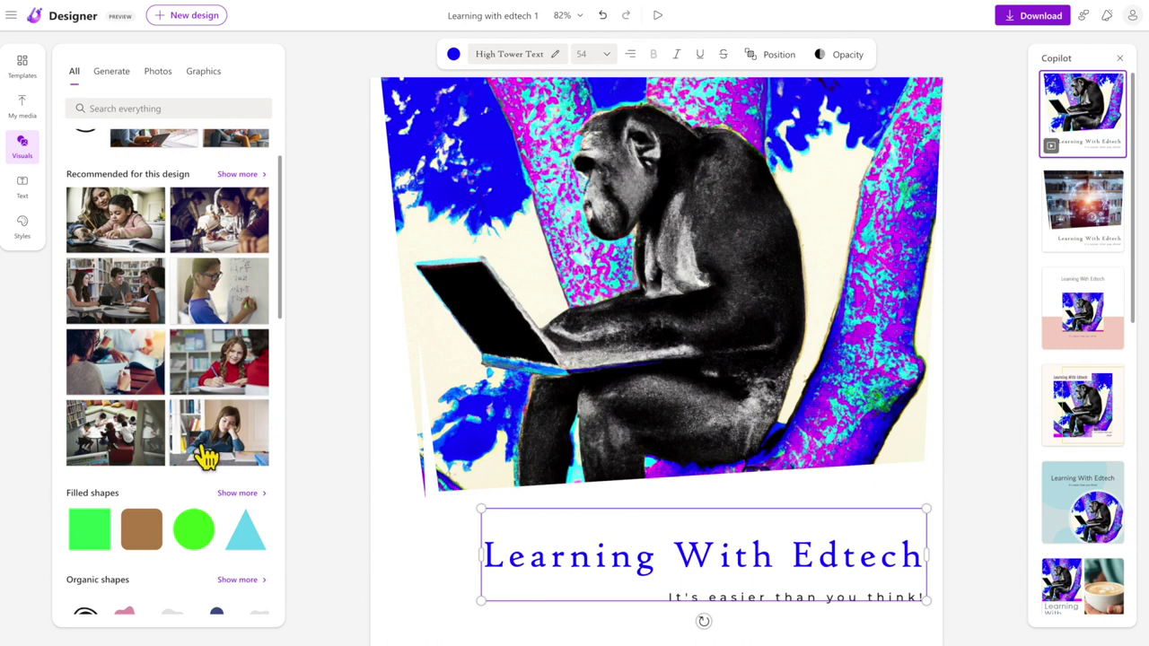
scroll(205, 453, down, 3)
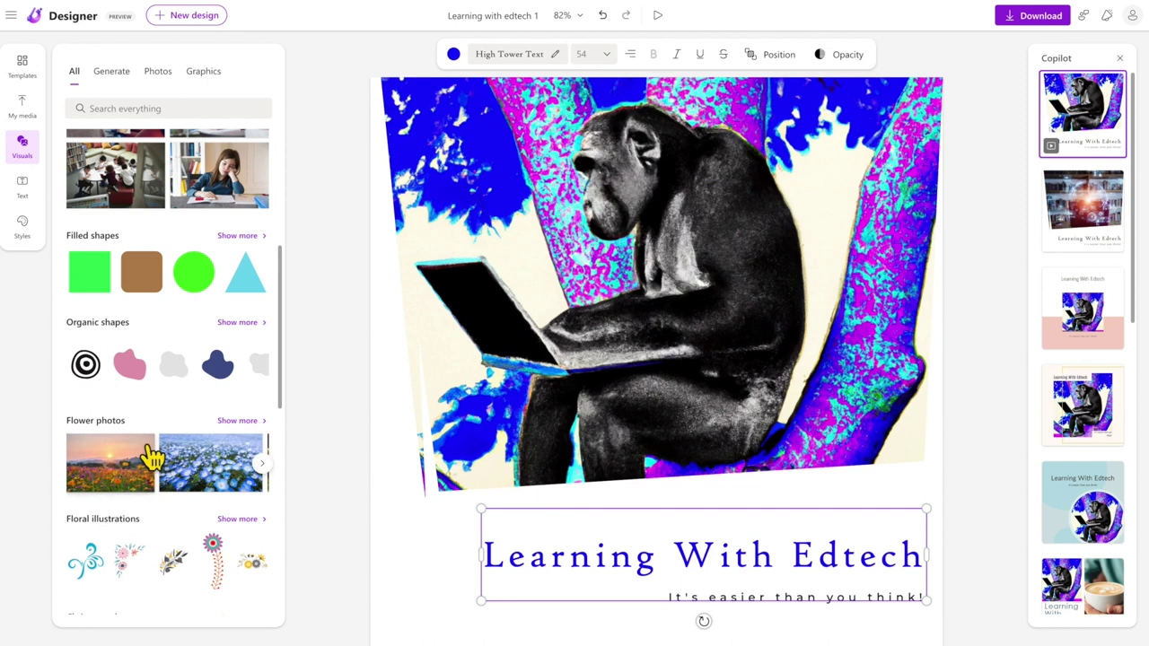
scroll(150, 456, down, 5)
scroll(150, 456, down, 1)
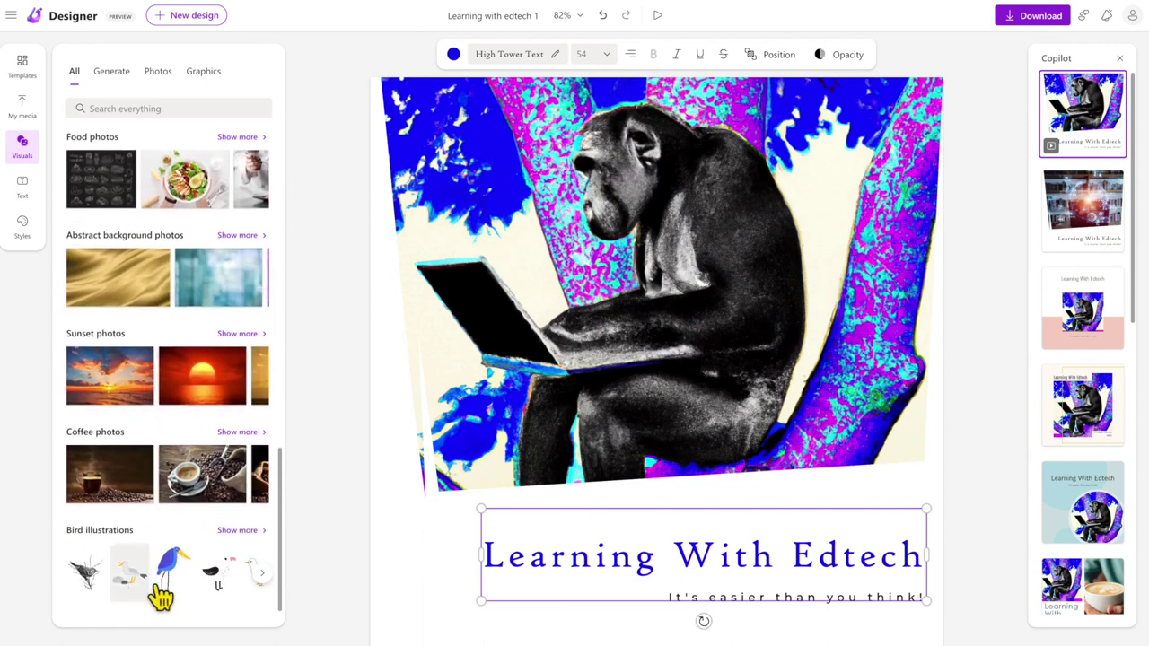
click(41, 199)
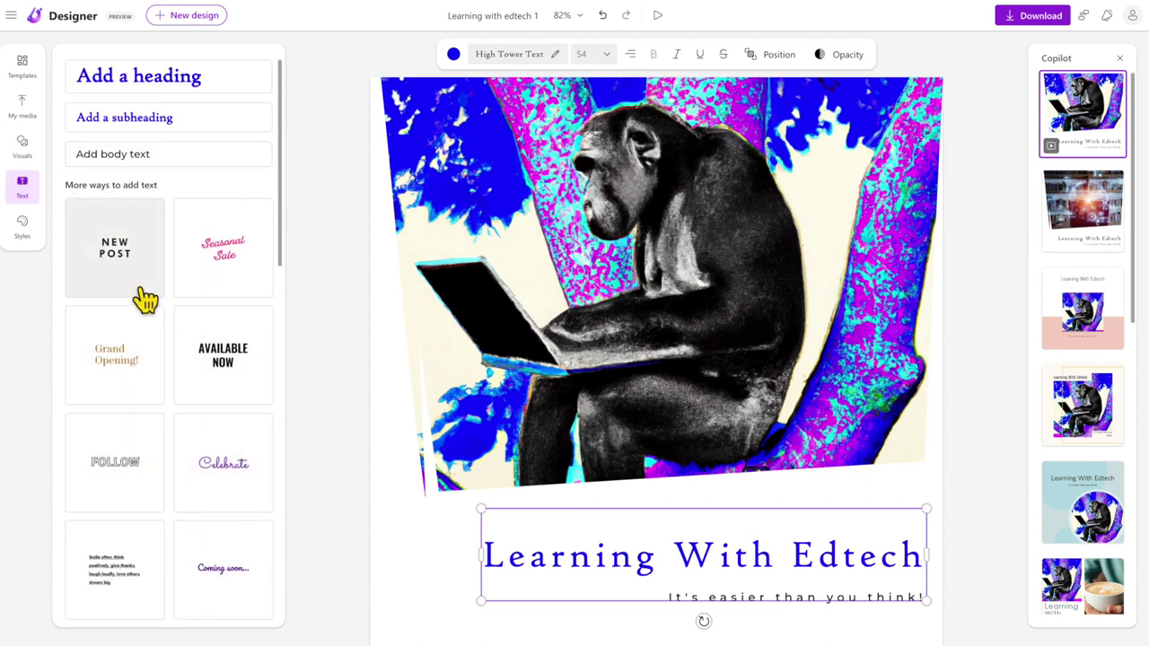
Apply the Modern Love style for a teal background and white script lettering
click(38, 235)
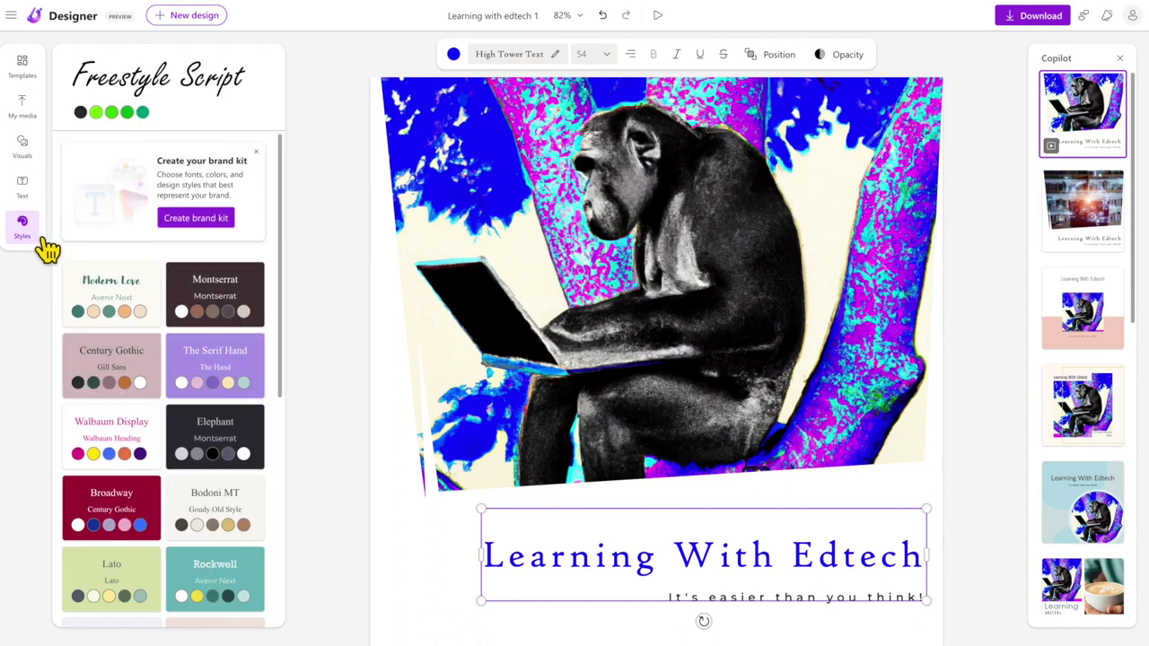
click(118, 306)
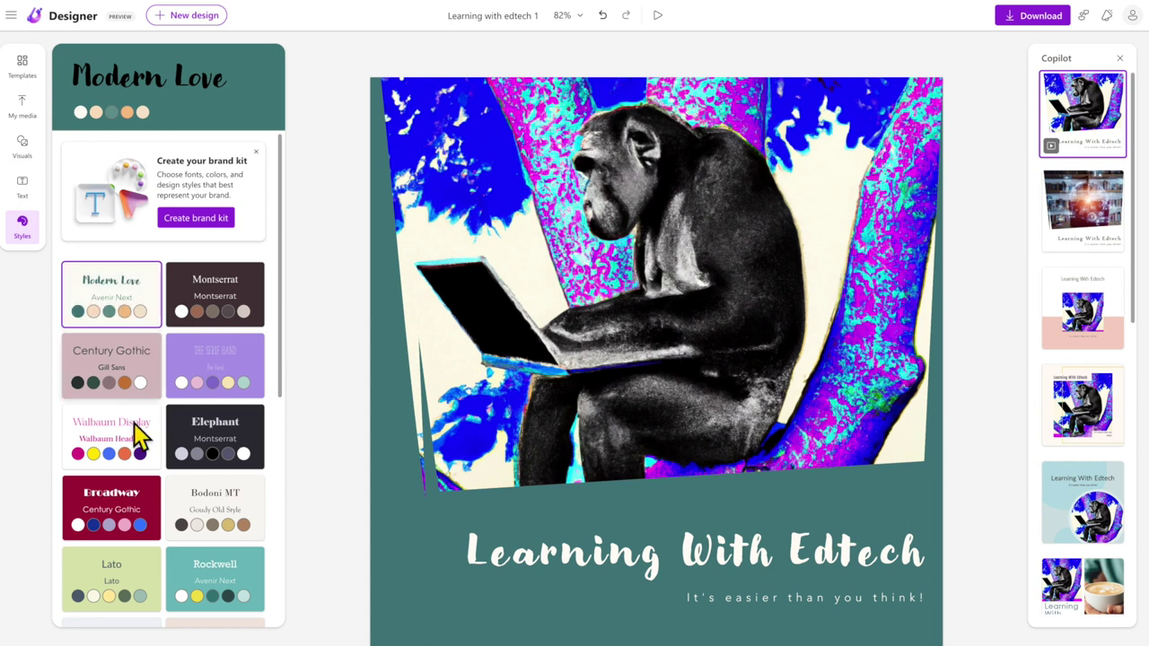
scroll(154, 487, down, 3)
scroll(159, 494, up, 3)
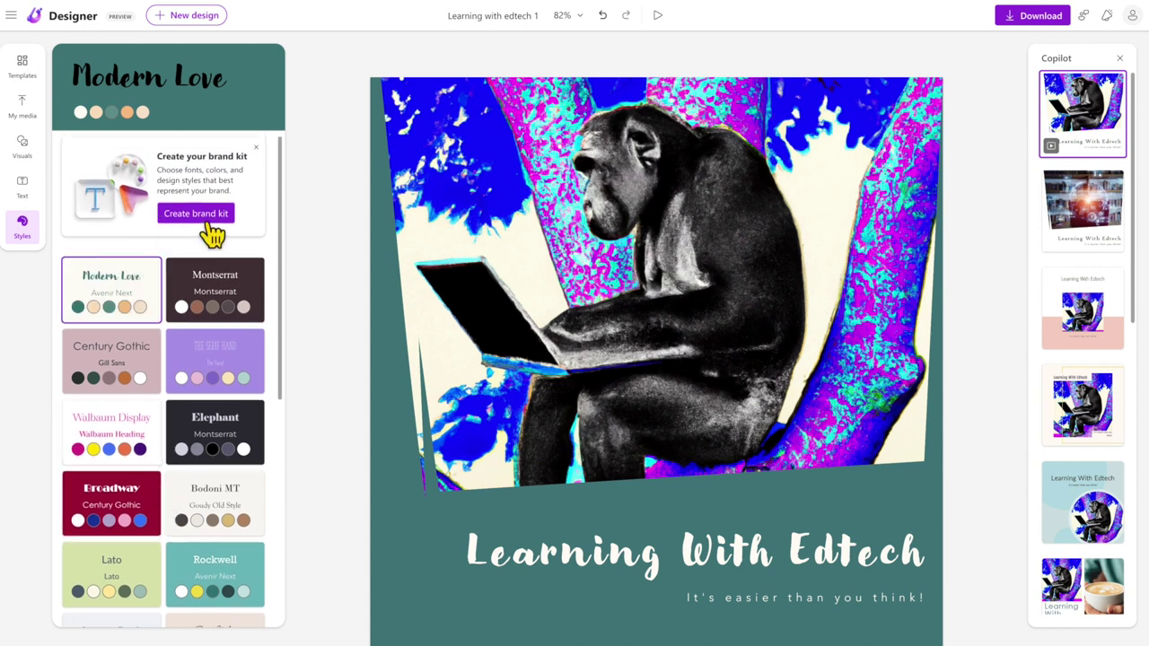
click(201, 215)
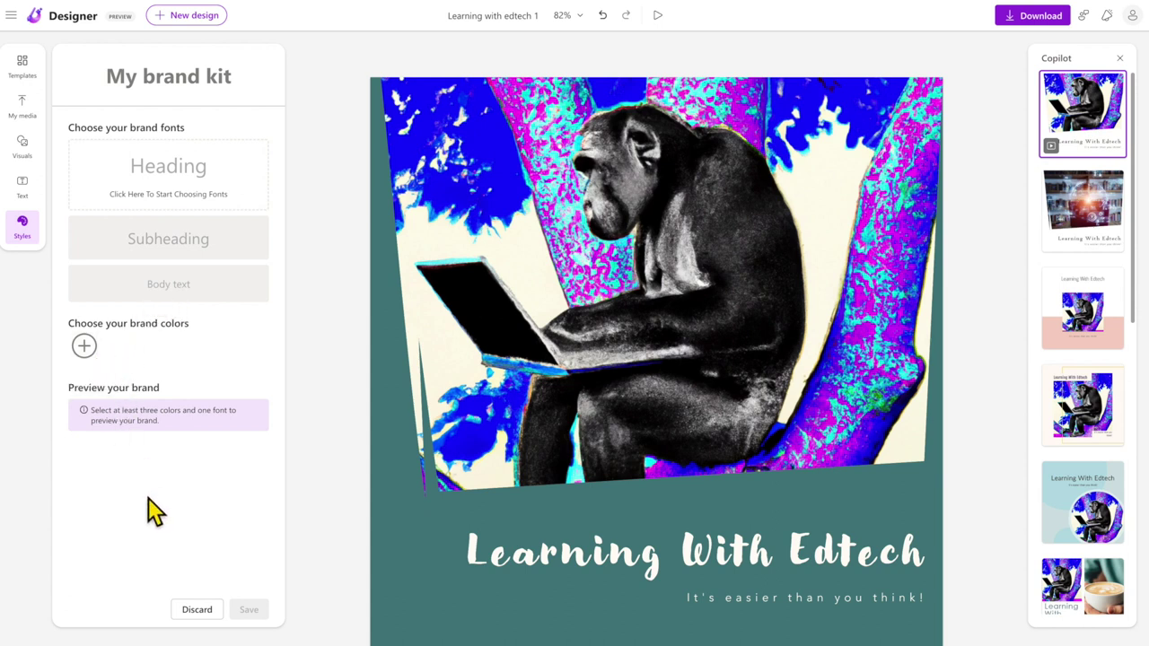
click(198, 611)
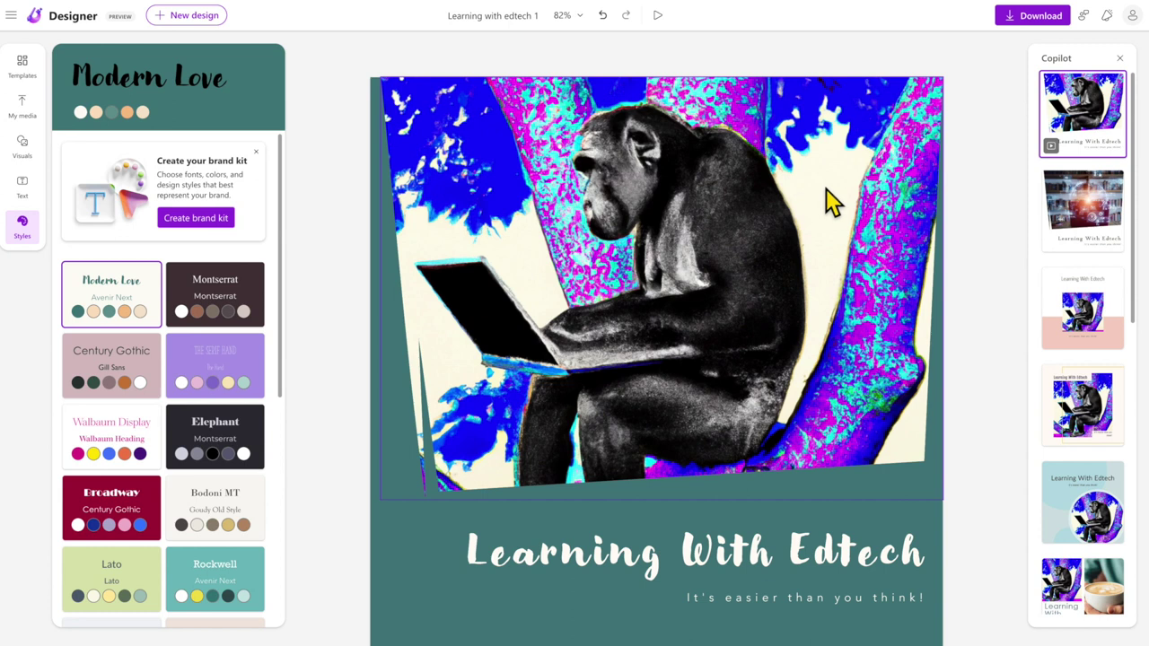
Keep MP4 (Recommended) as the download file type and create a QR code for a phone
click(1032, 18)
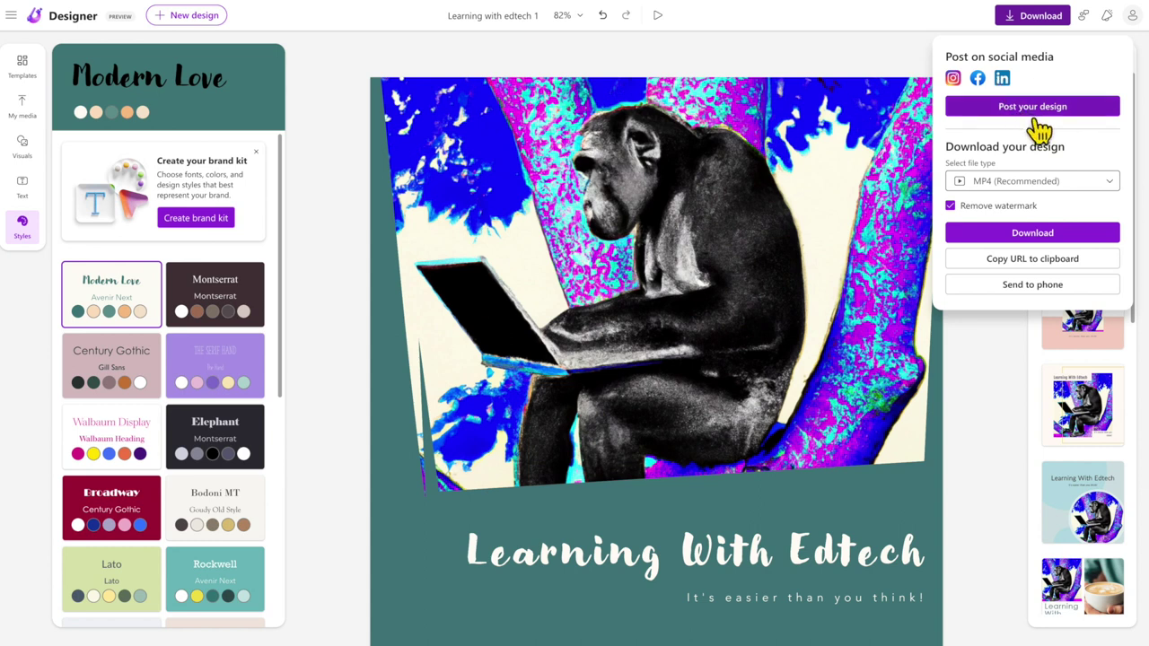
click(987, 183)
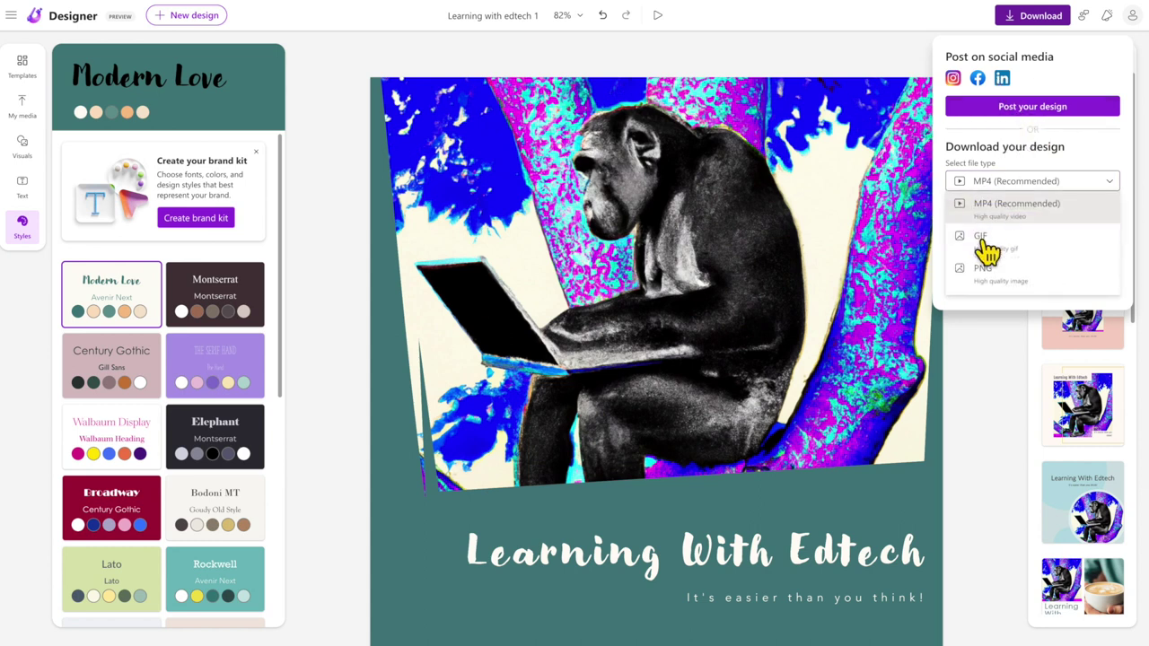
scroll(1015, 281, down, 1)
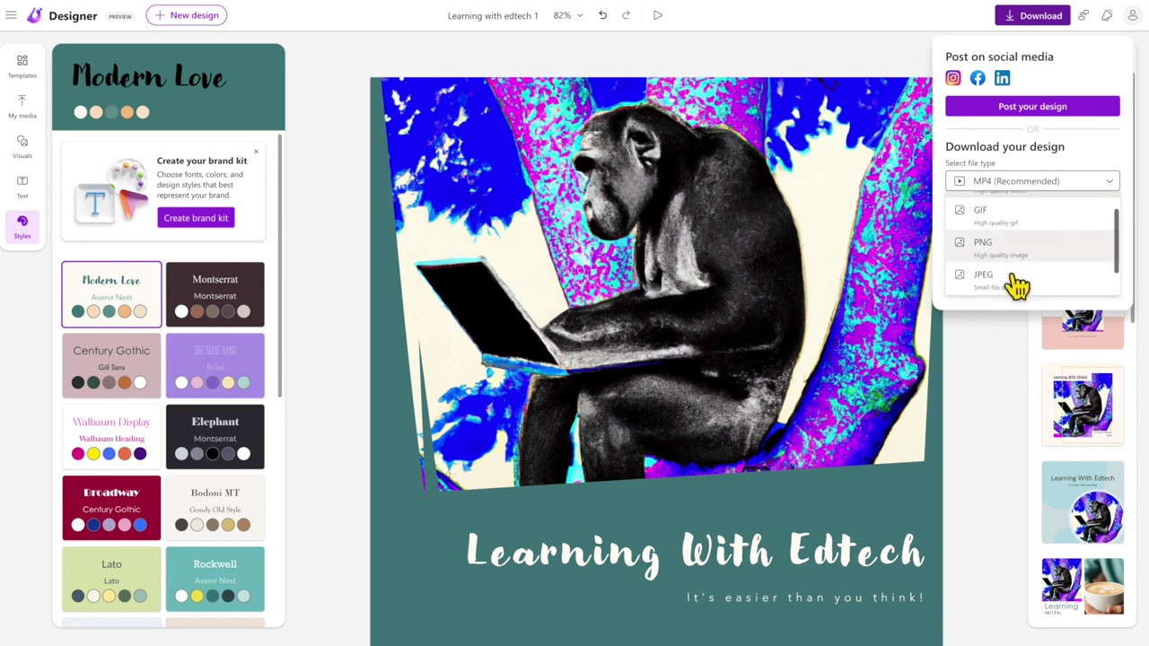
scroll(1016, 285, down, 1)
scroll(1016, 285, up, 2)
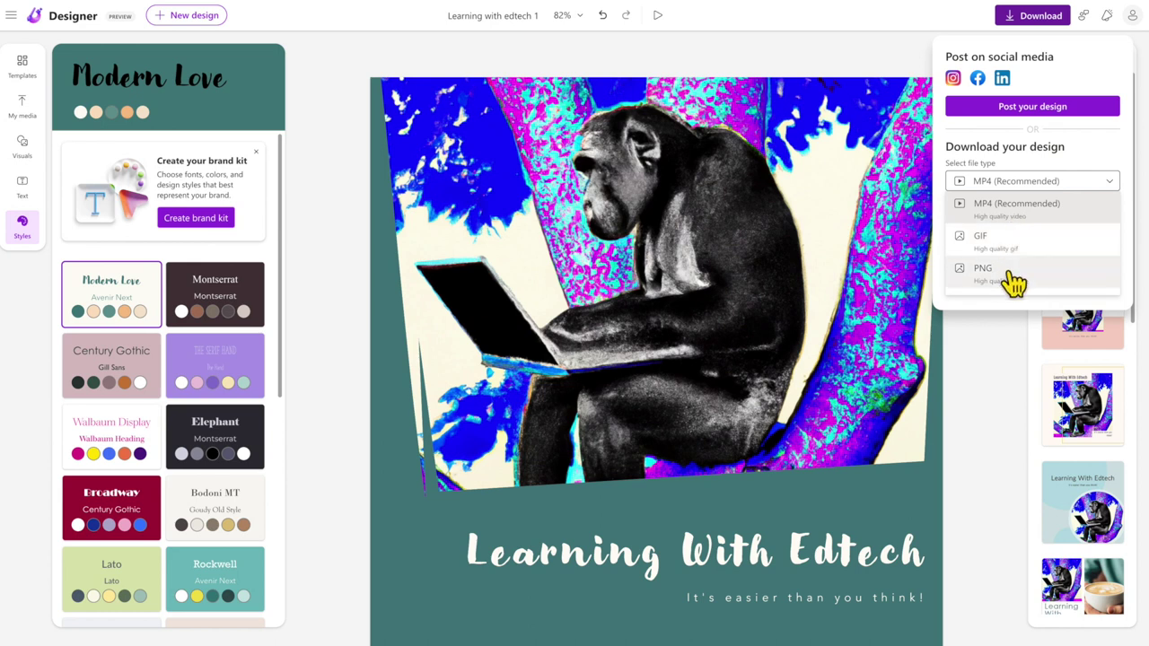
scroll(1014, 284, down, 1)
scroll(1012, 280, up, 2)
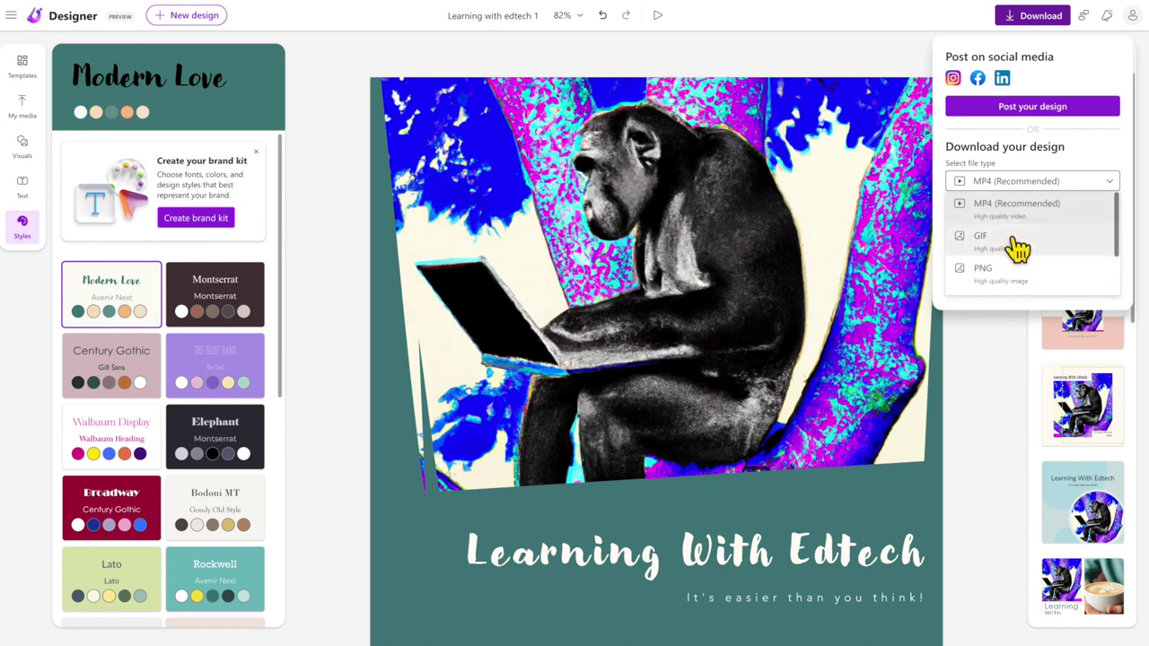
click(1016, 207)
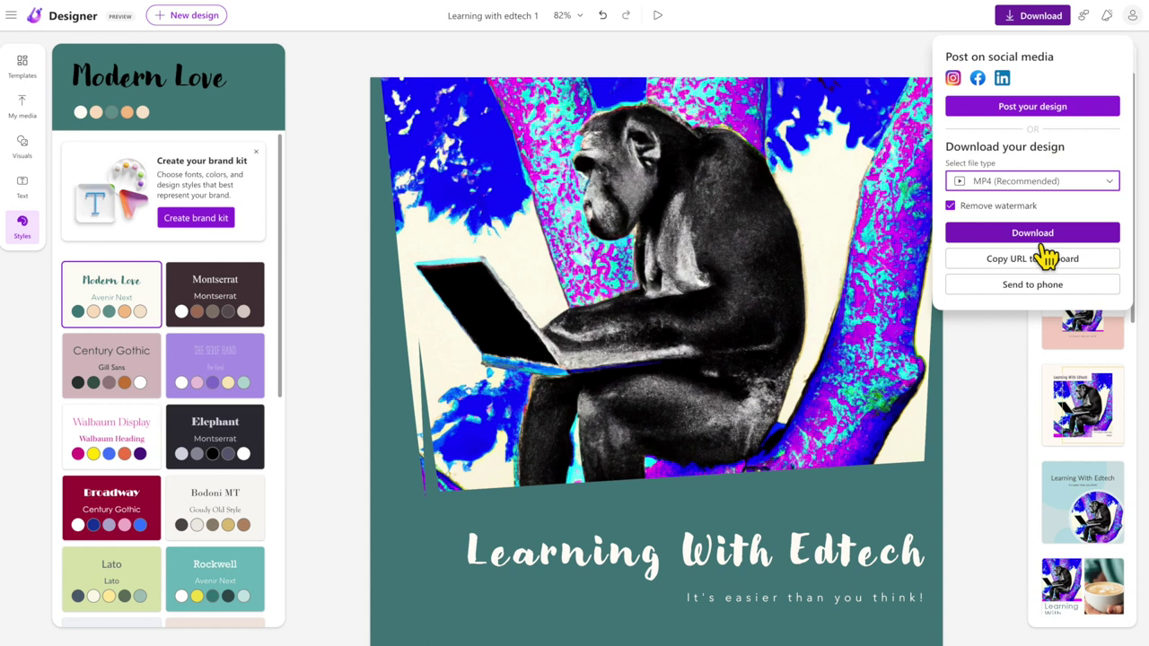
click(1038, 284)
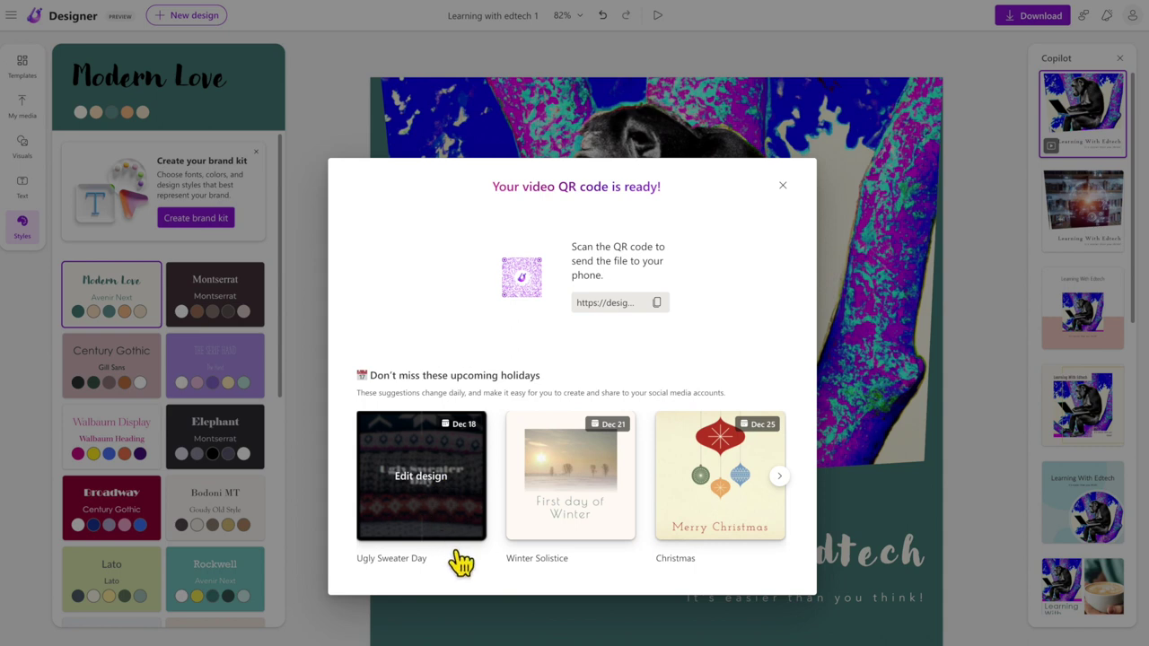
Close the QR code dialog to return to the Modern Love chimpanzee flyer
scroll(573, 525, right, 5)
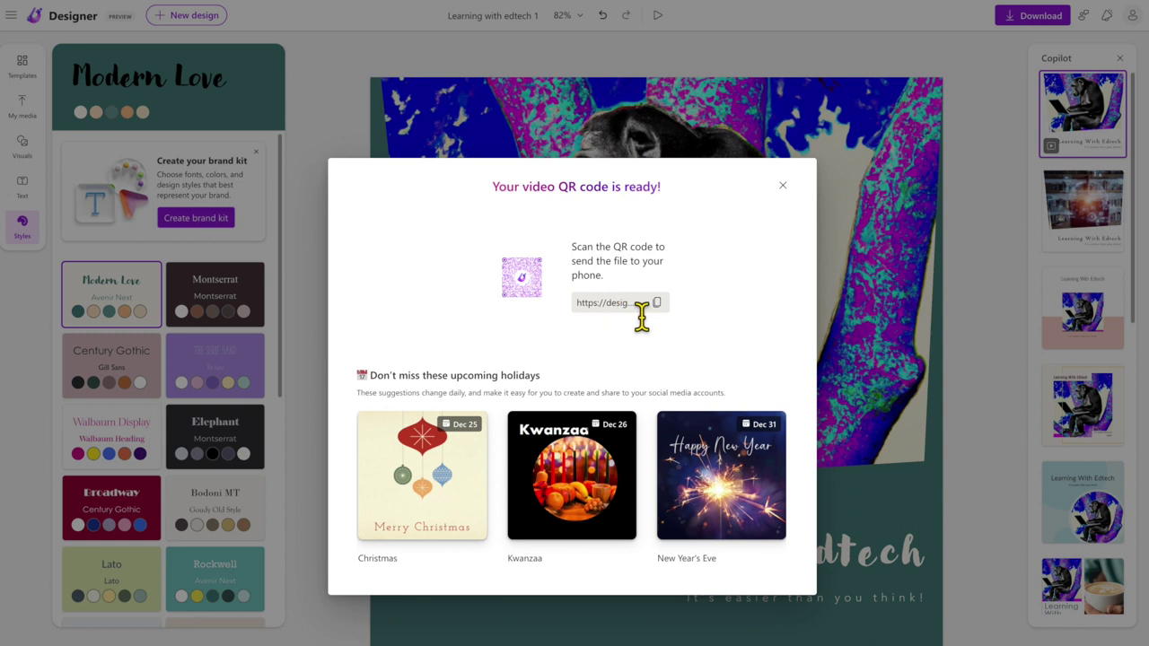
click(782, 186)
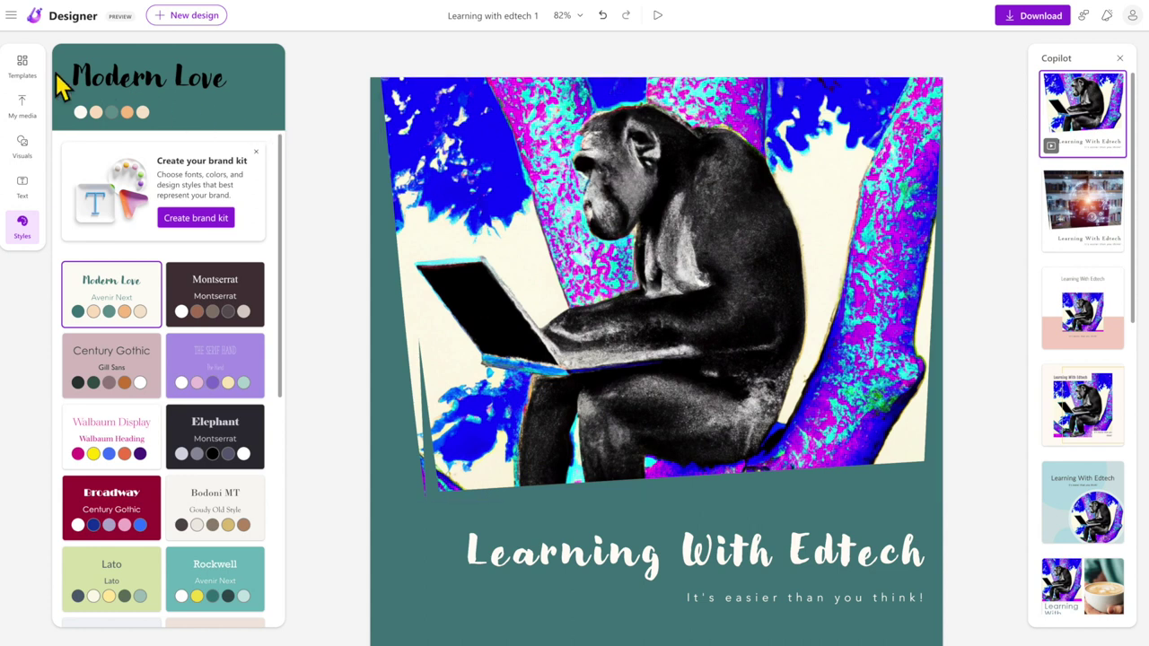
From the saved-designs menu, start a fresh AI-assisted design in the Designer Copilot panel
click(14, 20)
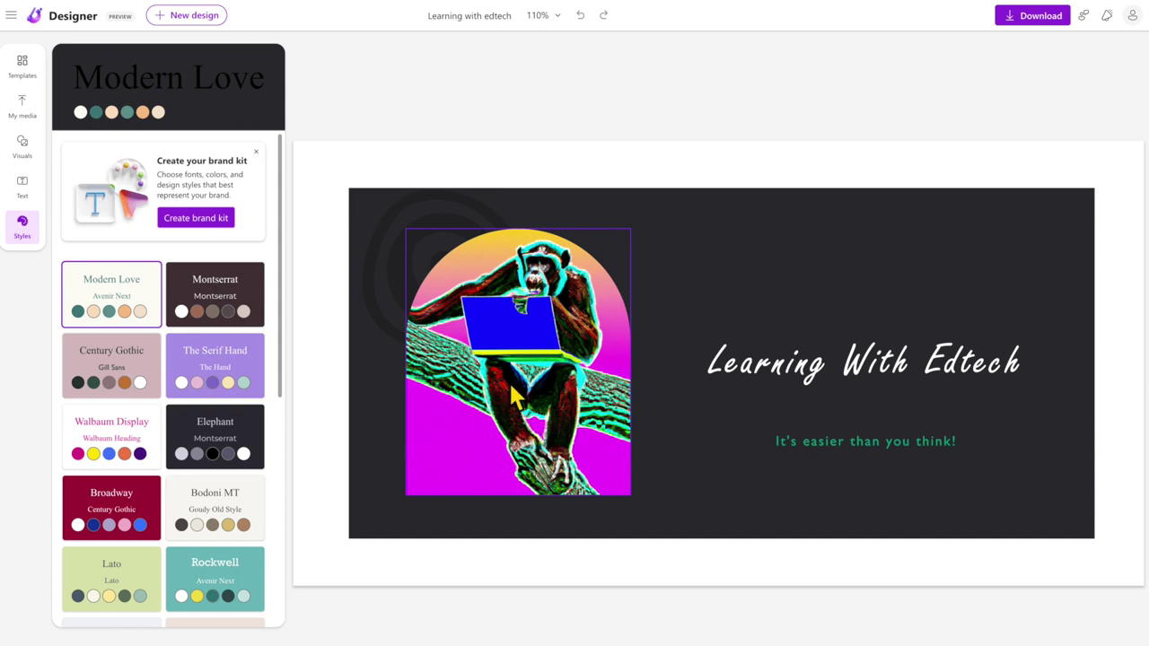
click(190, 22)
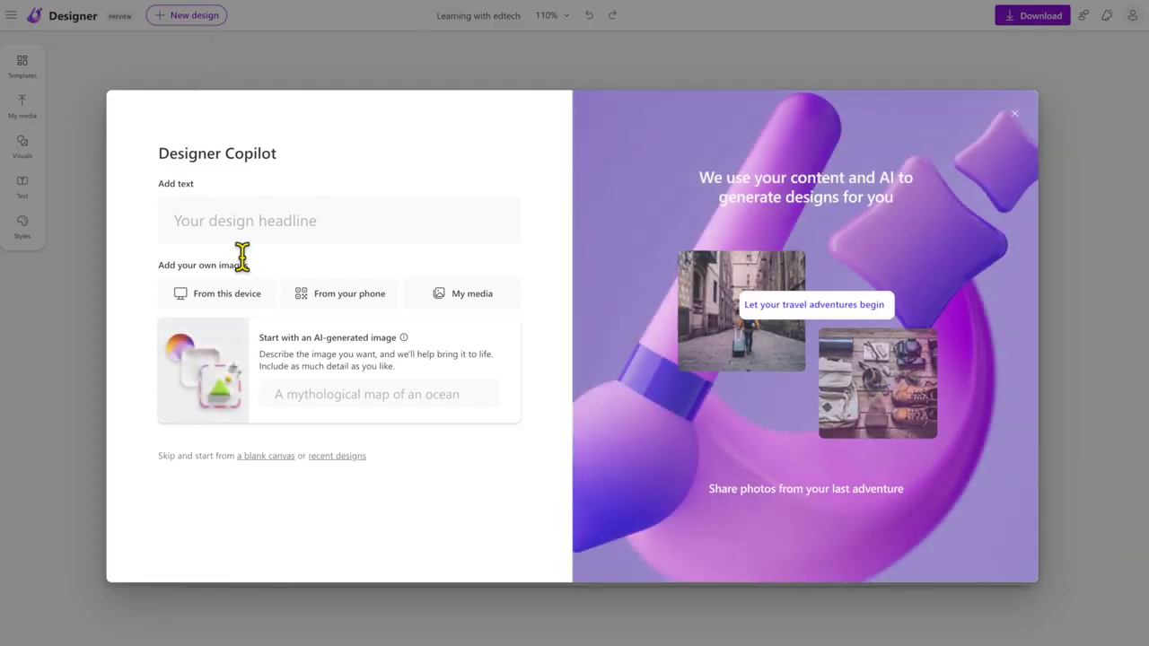
click(272, 385)
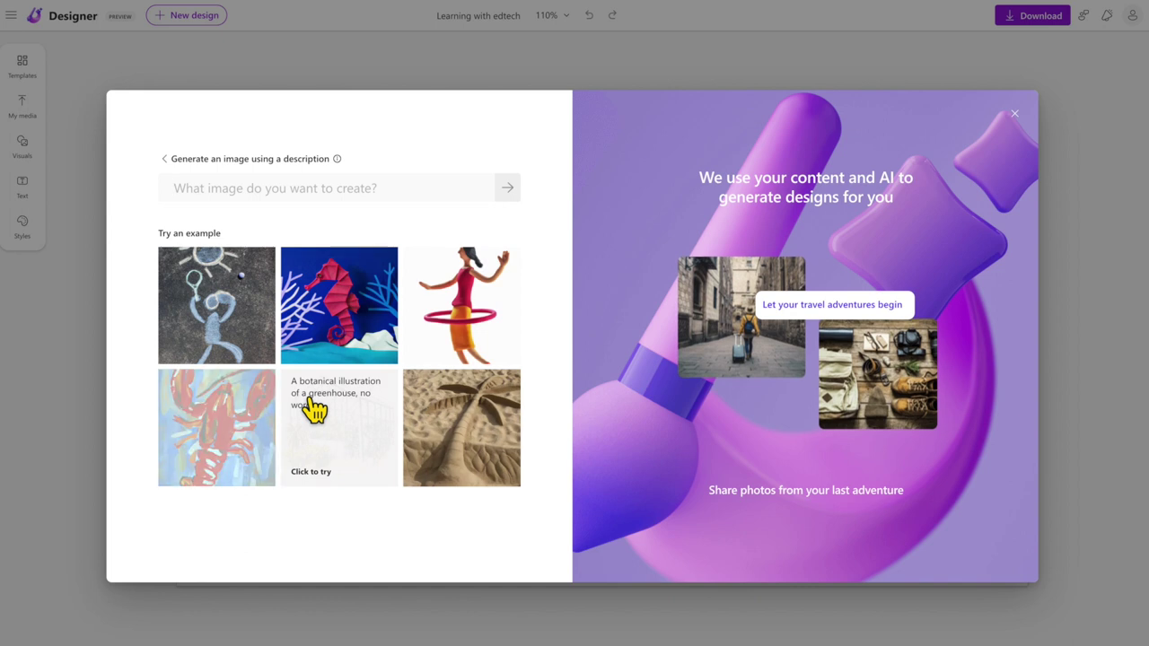
text(chimpan)
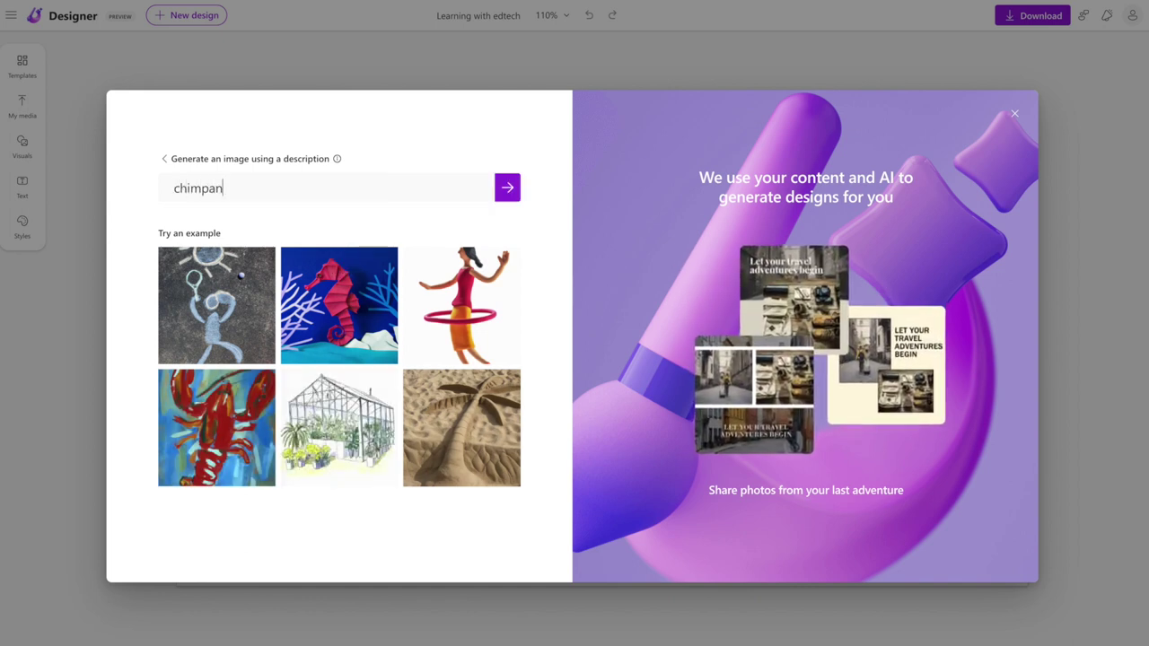
text(zee in a treet)
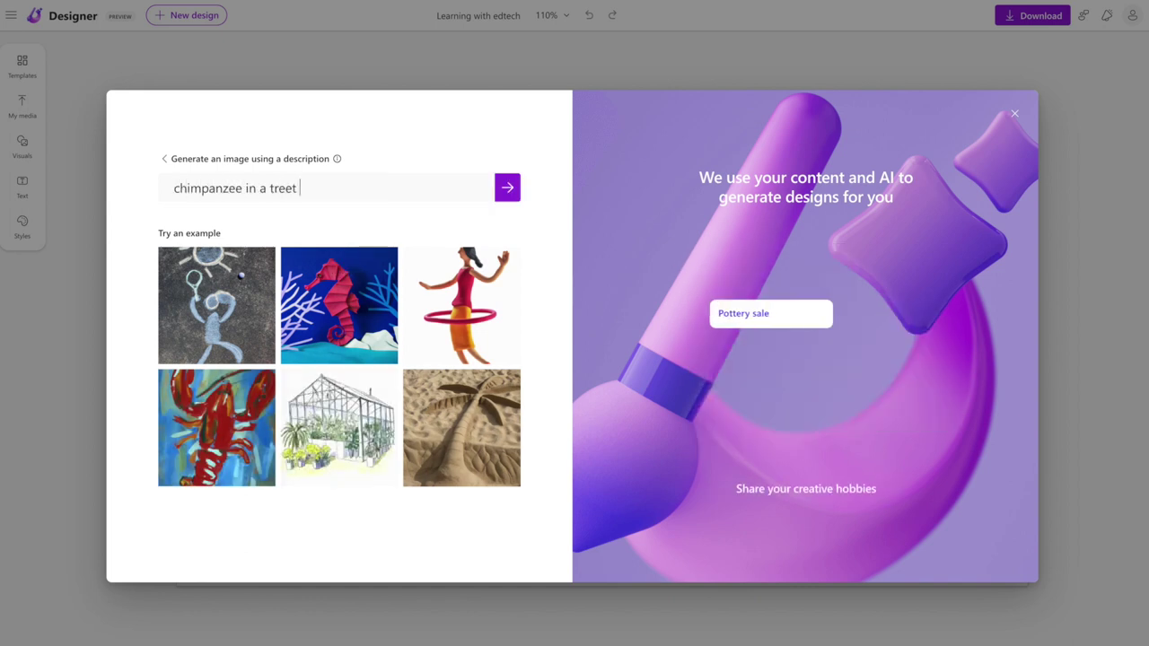
text(using a laptop)
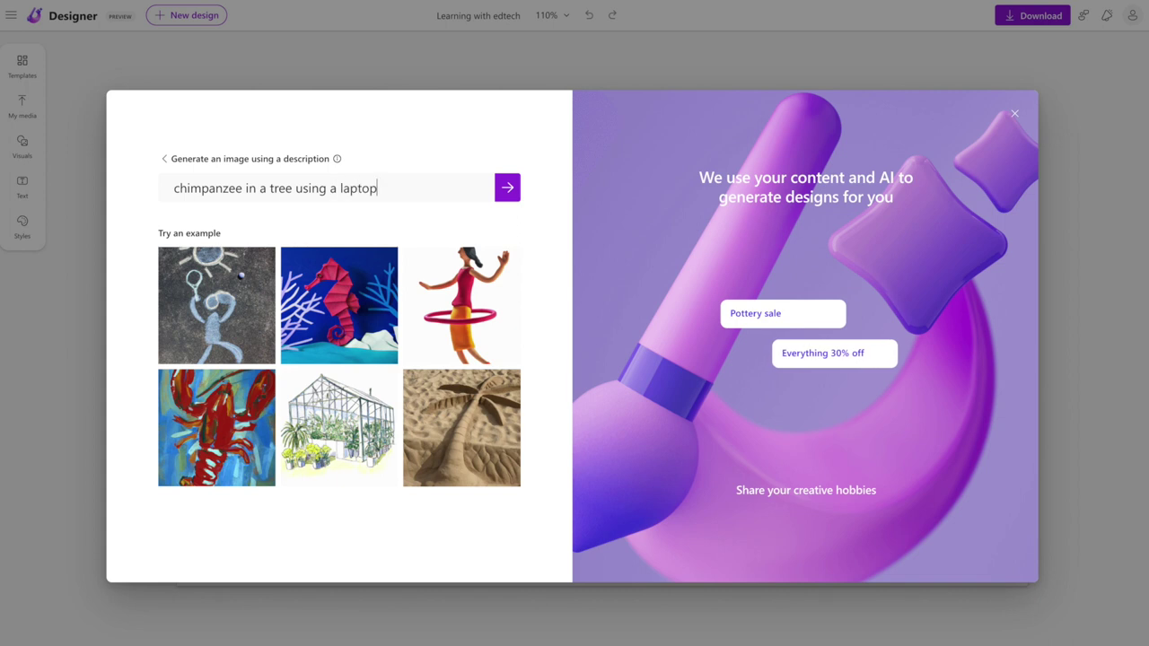
text( as)
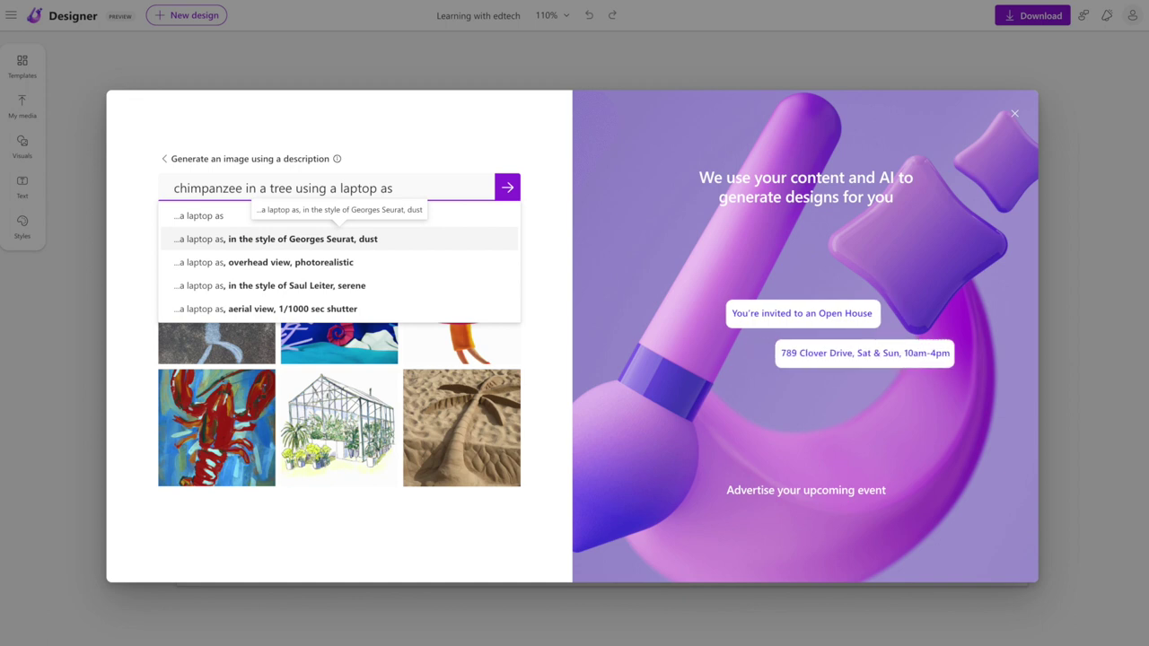
text(a)
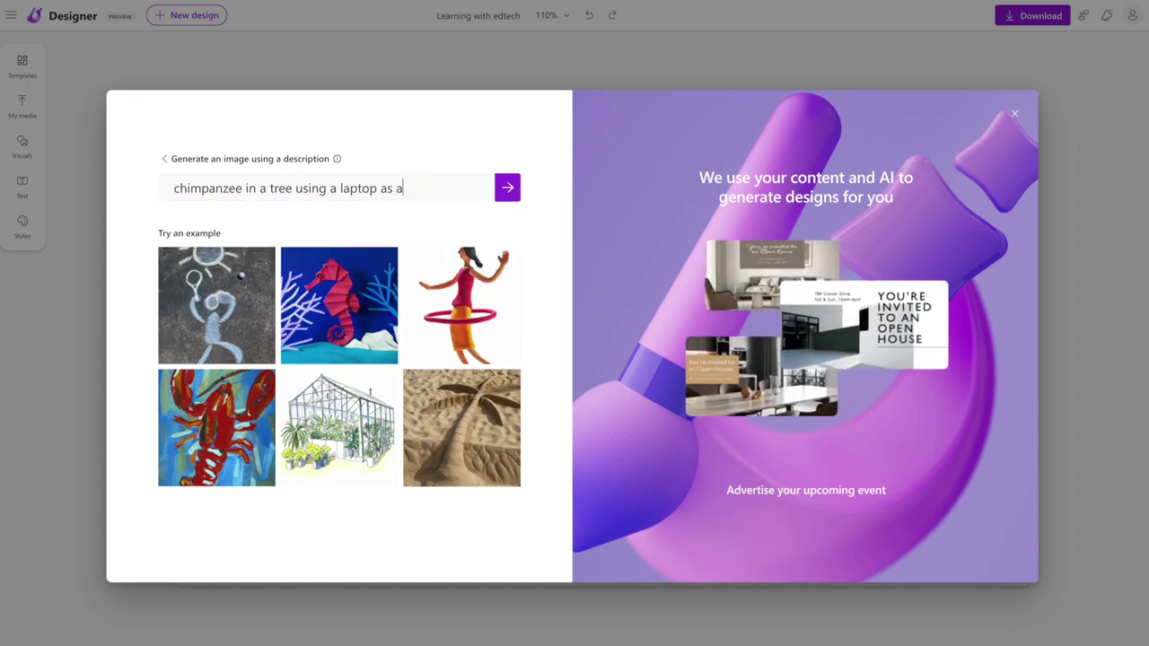
text(n impressionis)
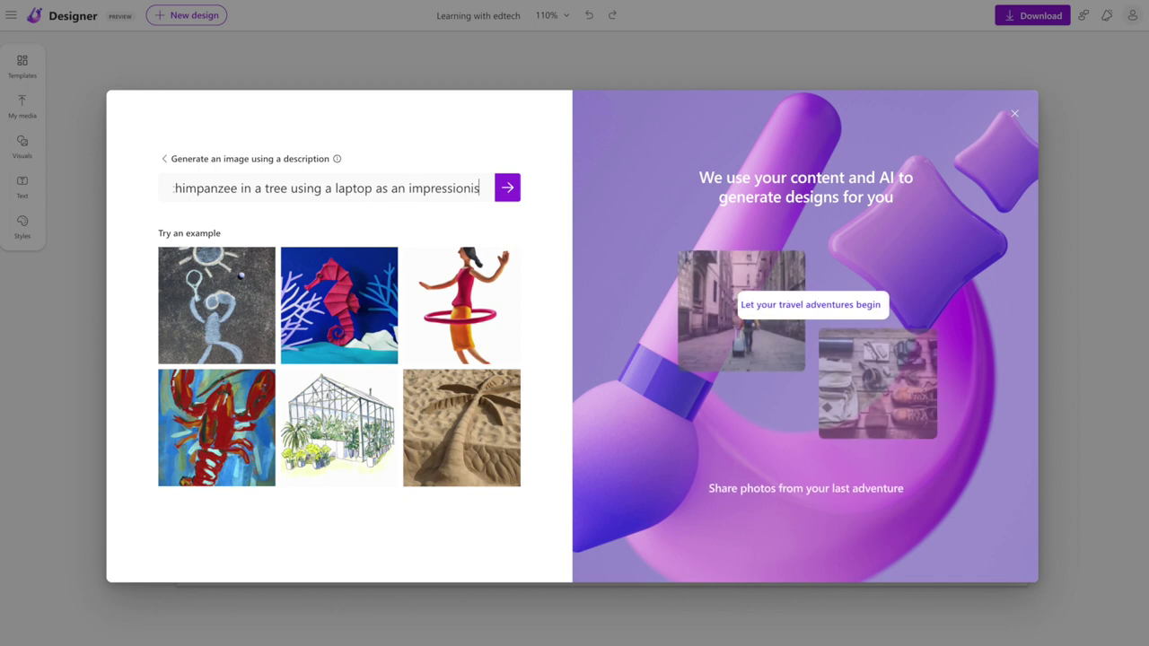
text(t painting)
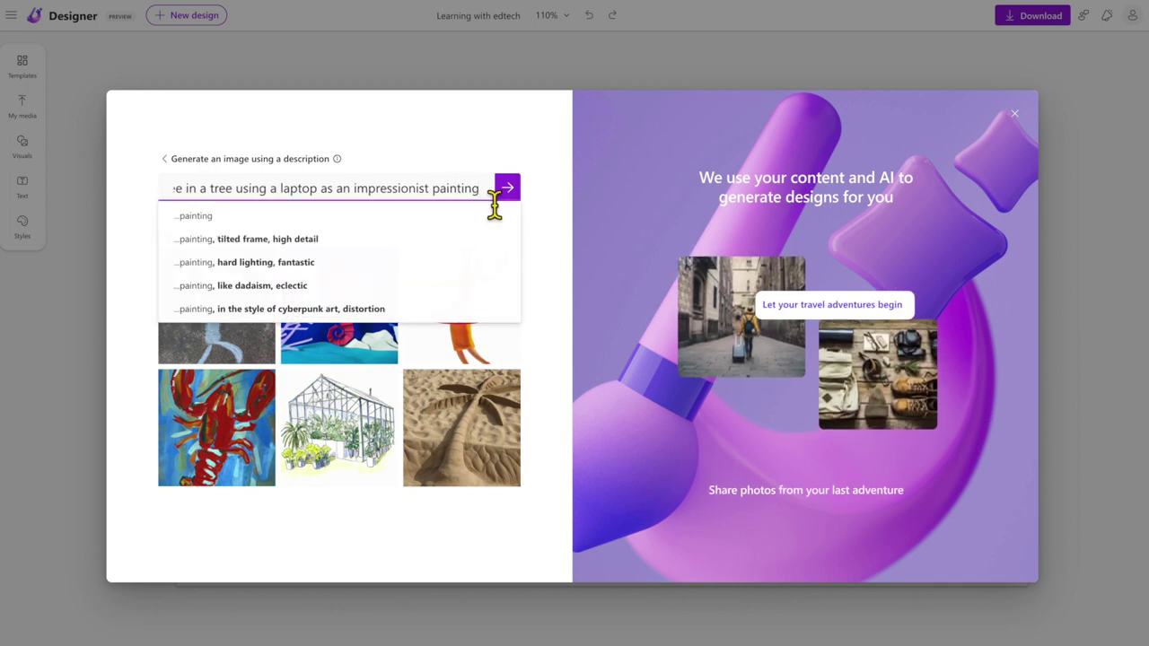
click(508, 192)
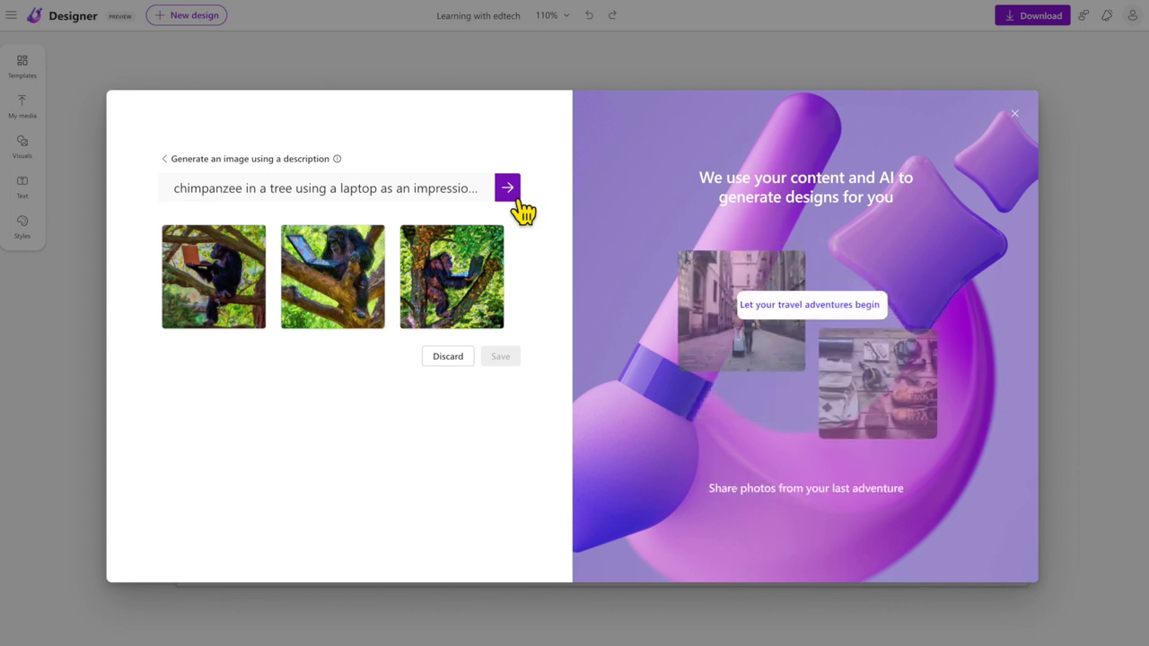
click(420, 196)
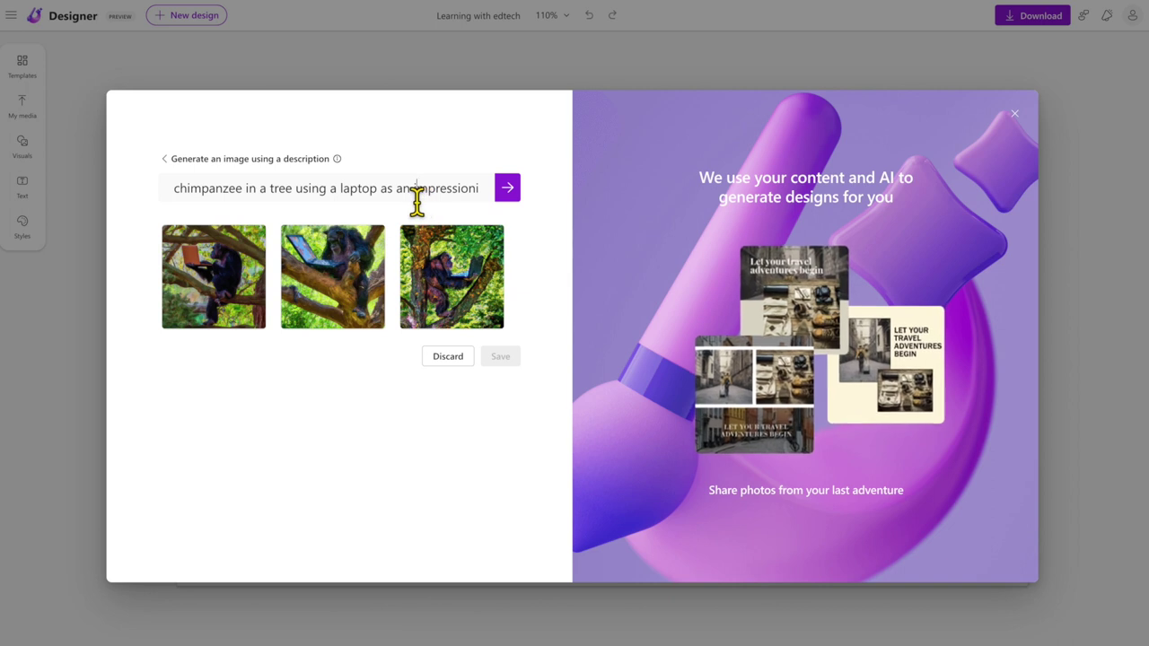
drag(411, 197, 518, 213)
key(BackSpace)
key(BackSpace)
key(BackSpace)
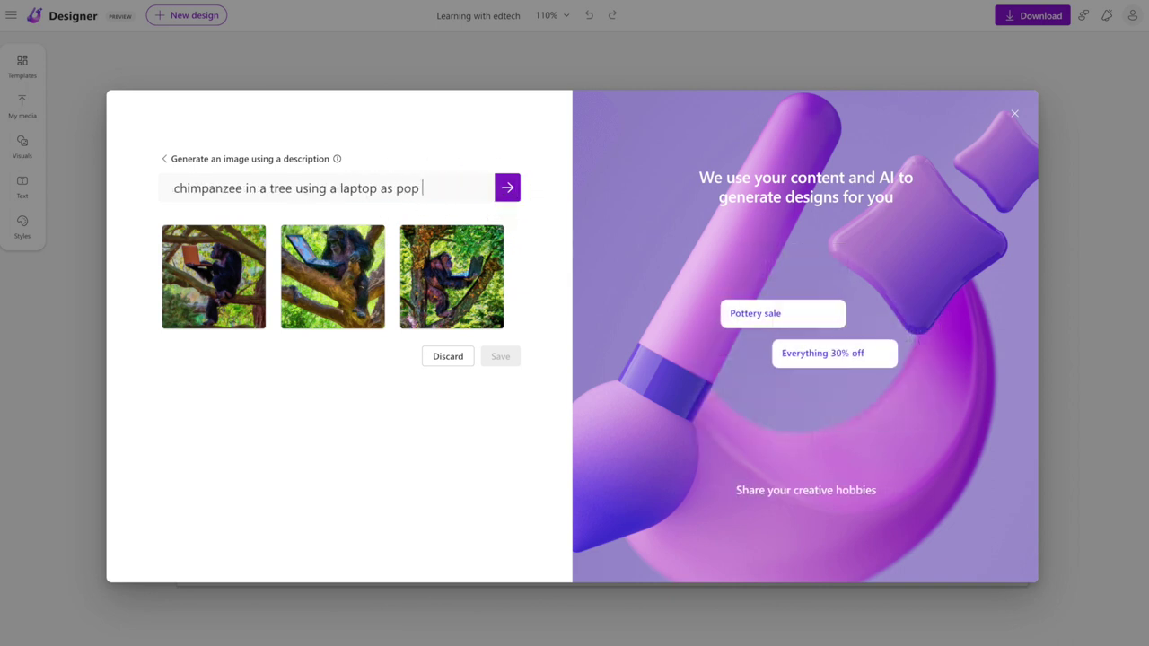
text(pop art)
key(Return)
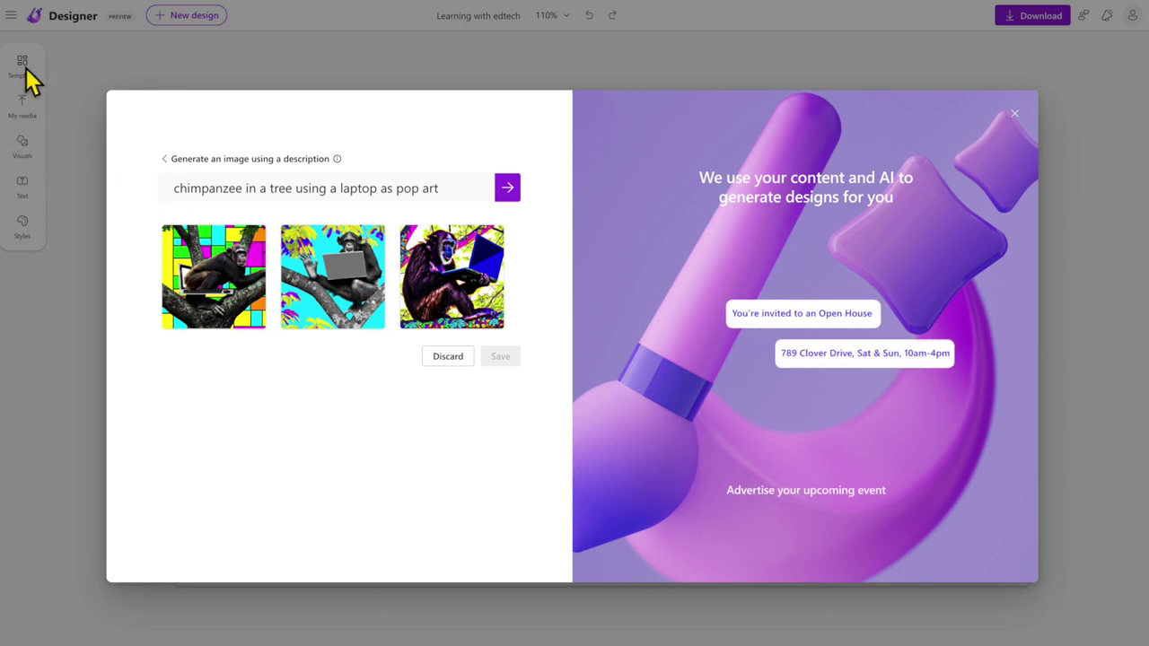
click(1015, 114)
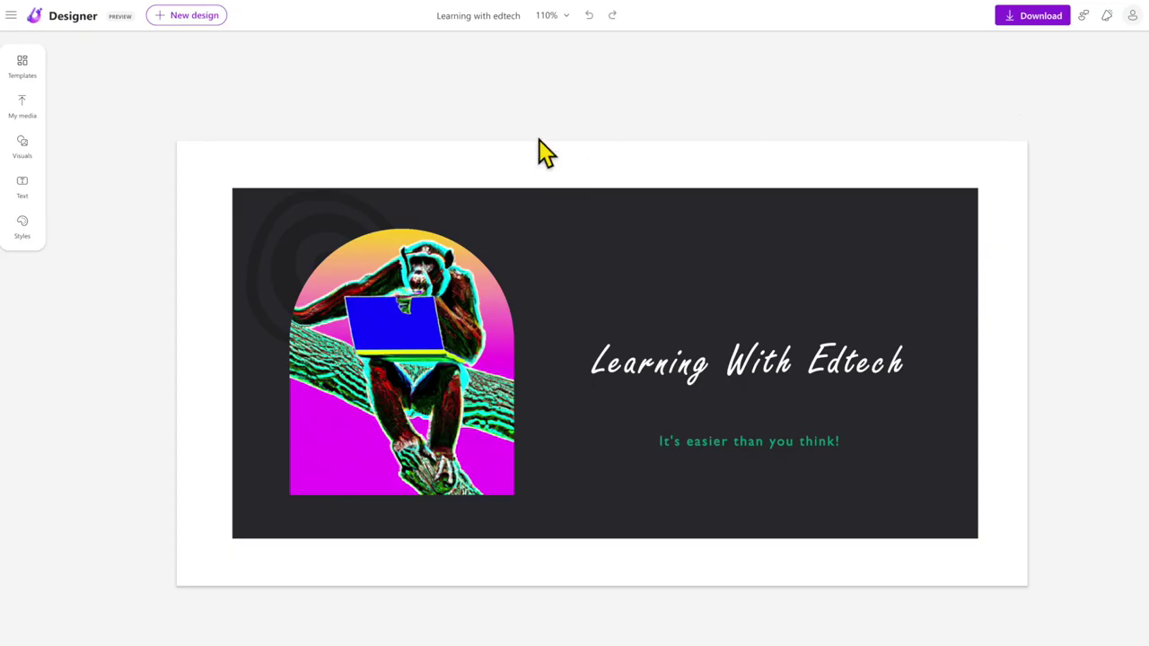
Browse the Templates collection from the left sidebar
click(27, 70)
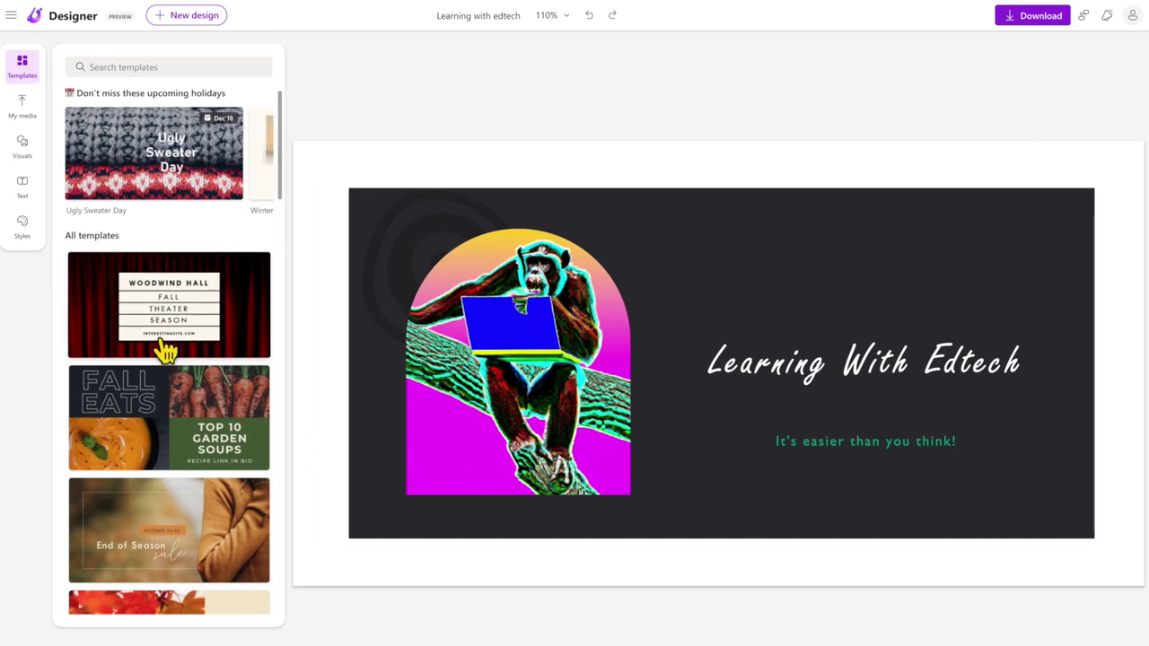
scroll(167, 360, down, 5)
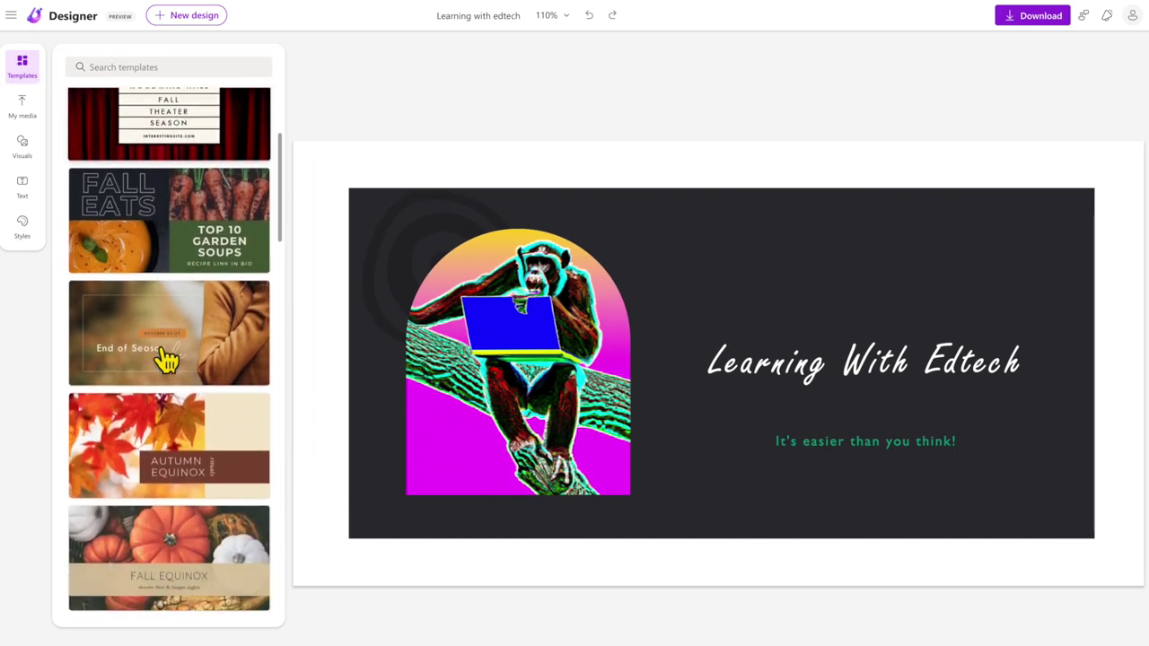
scroll(167, 360, down, 8)
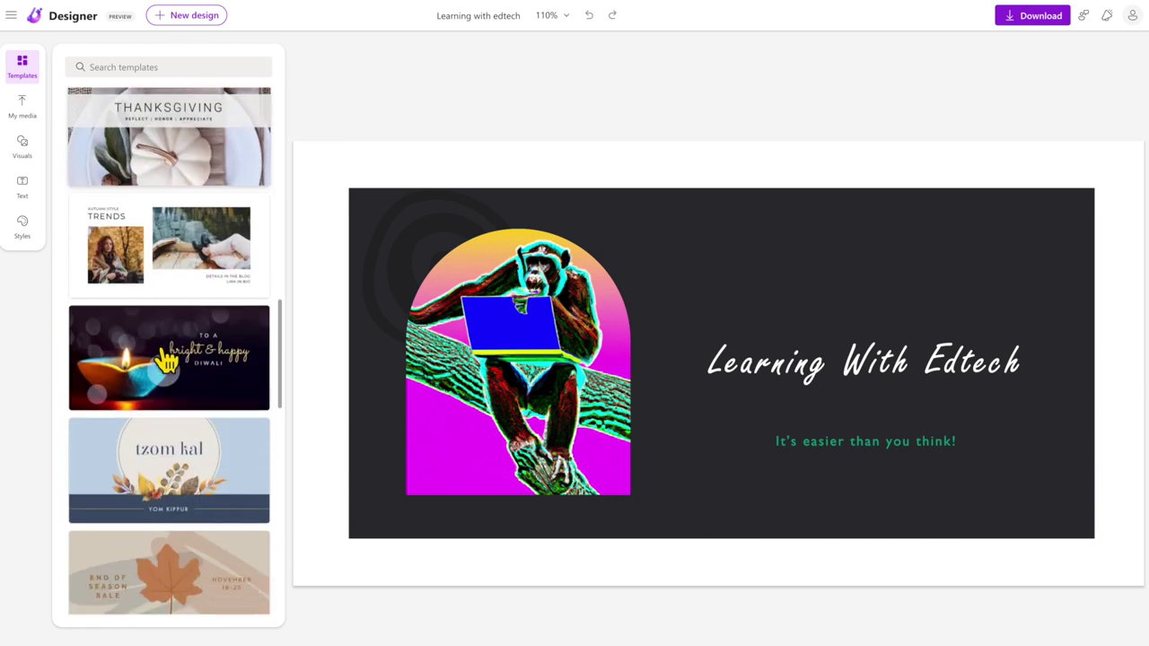
scroll(166, 360, down, 8)
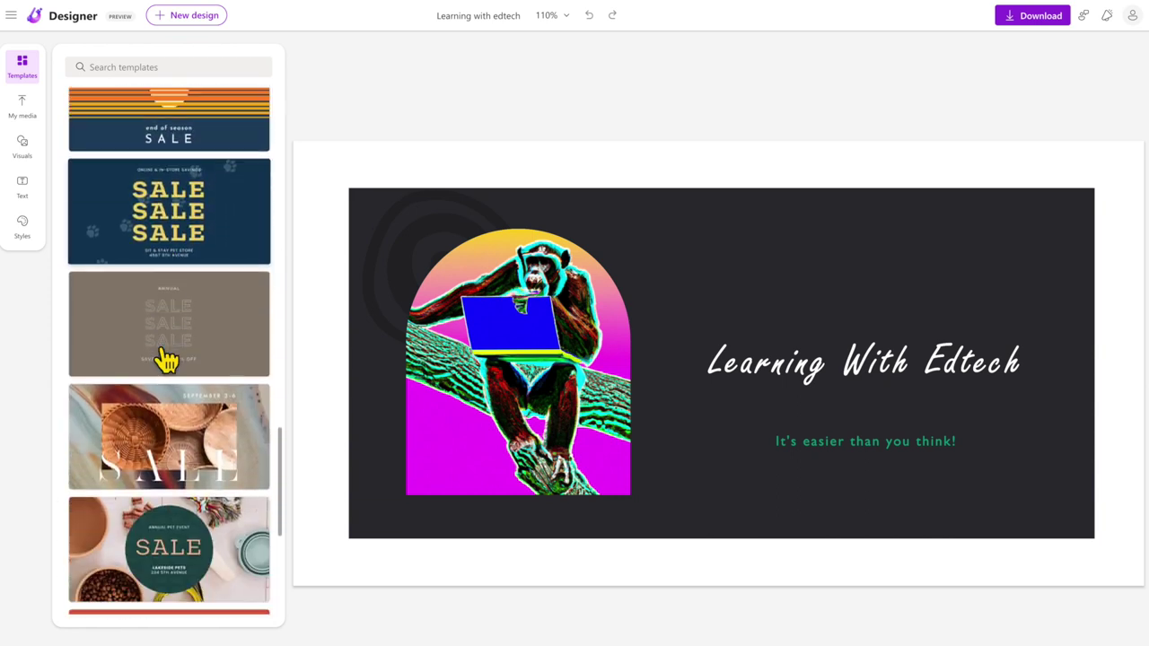
scroll(167, 361, down, 3)
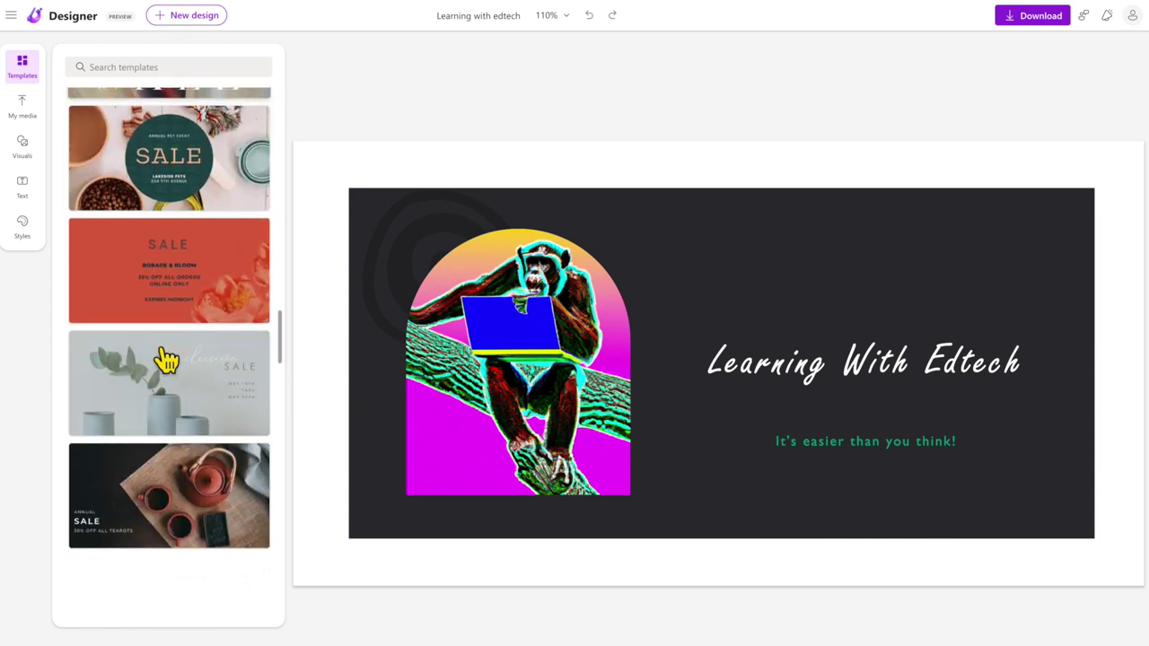
Search templates for 'bake sale' and scroll through the sale-themed results
click(151, 72)
text(bake sale)
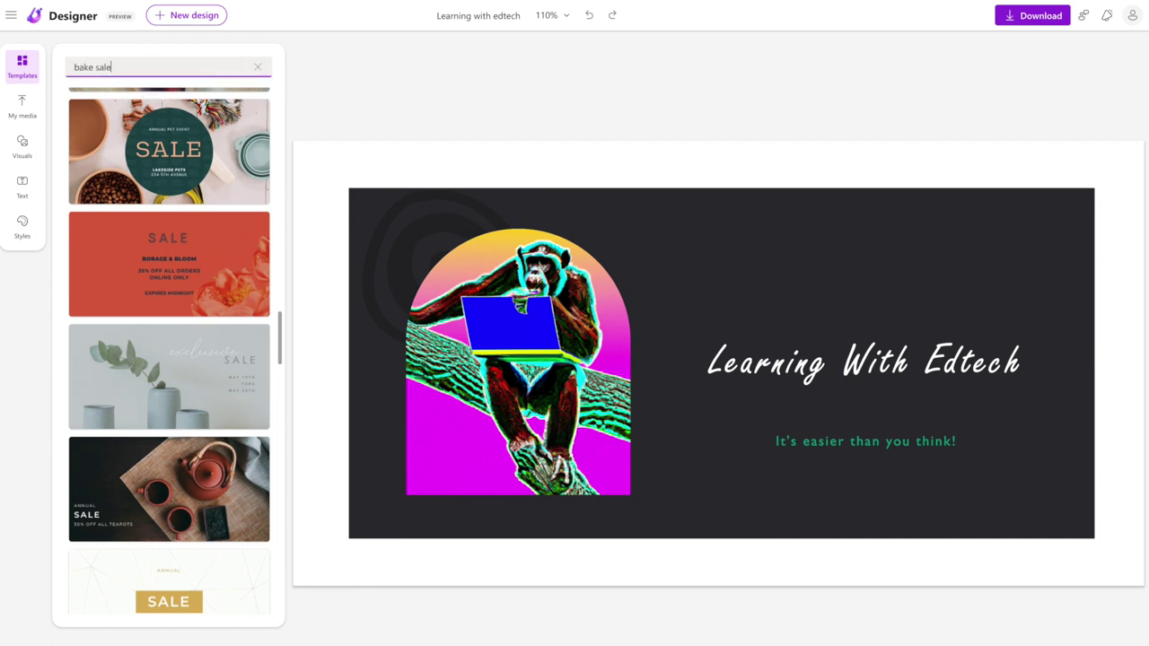
key(Return)
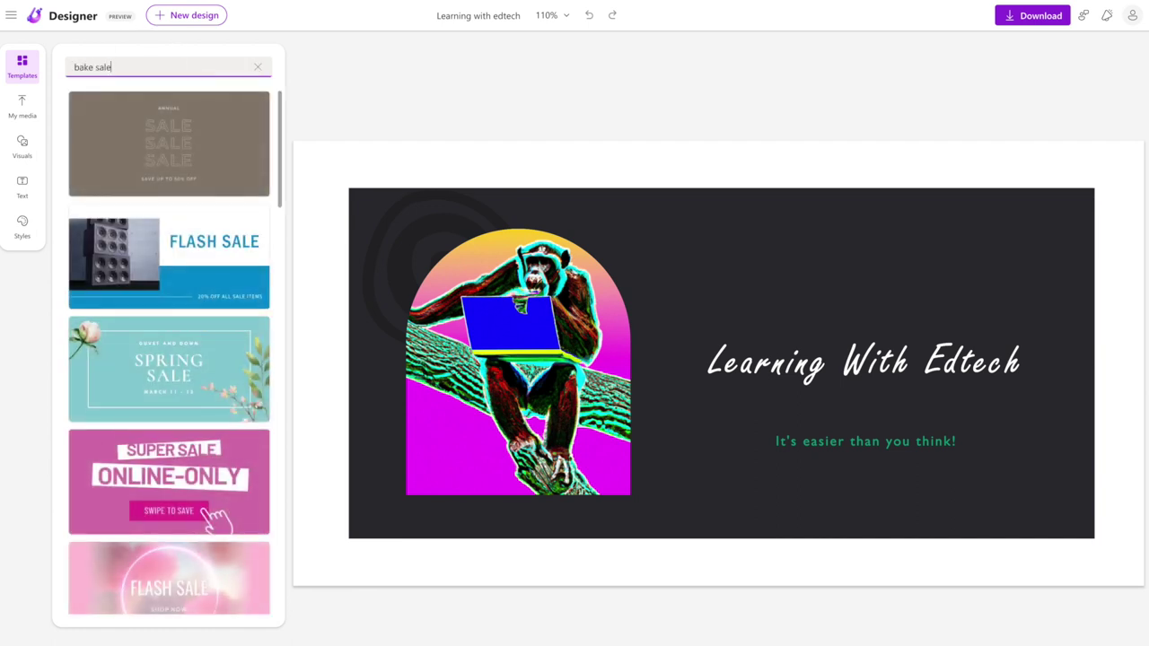
scroll(195, 382, down, 5)
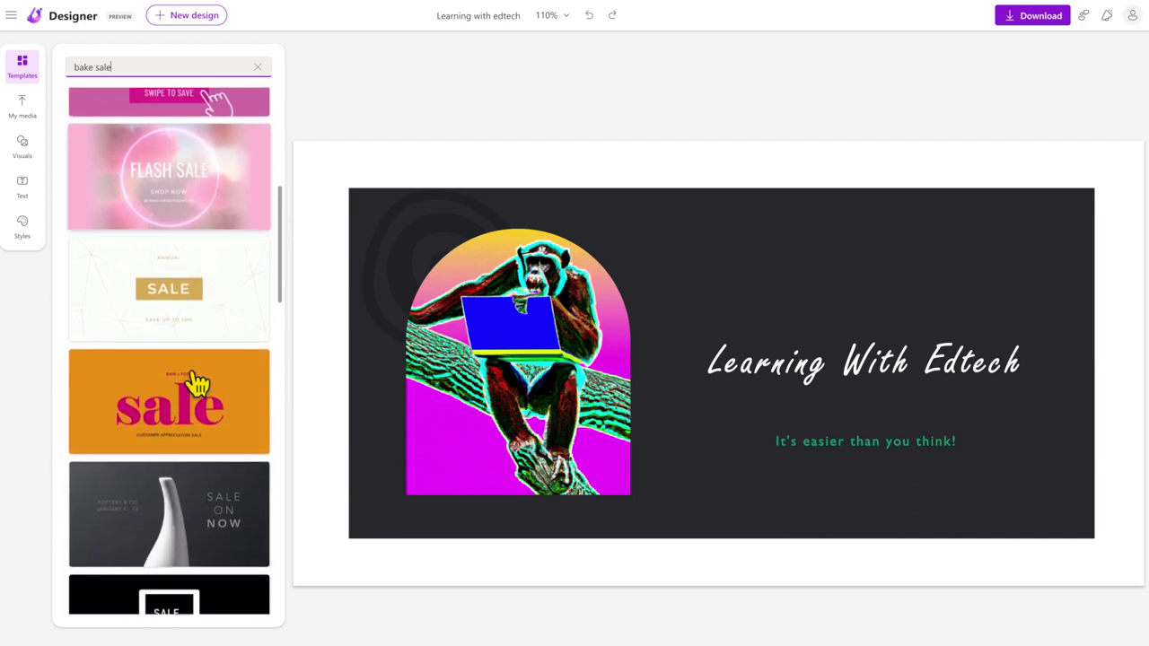
scroll(198, 384, down, 7)
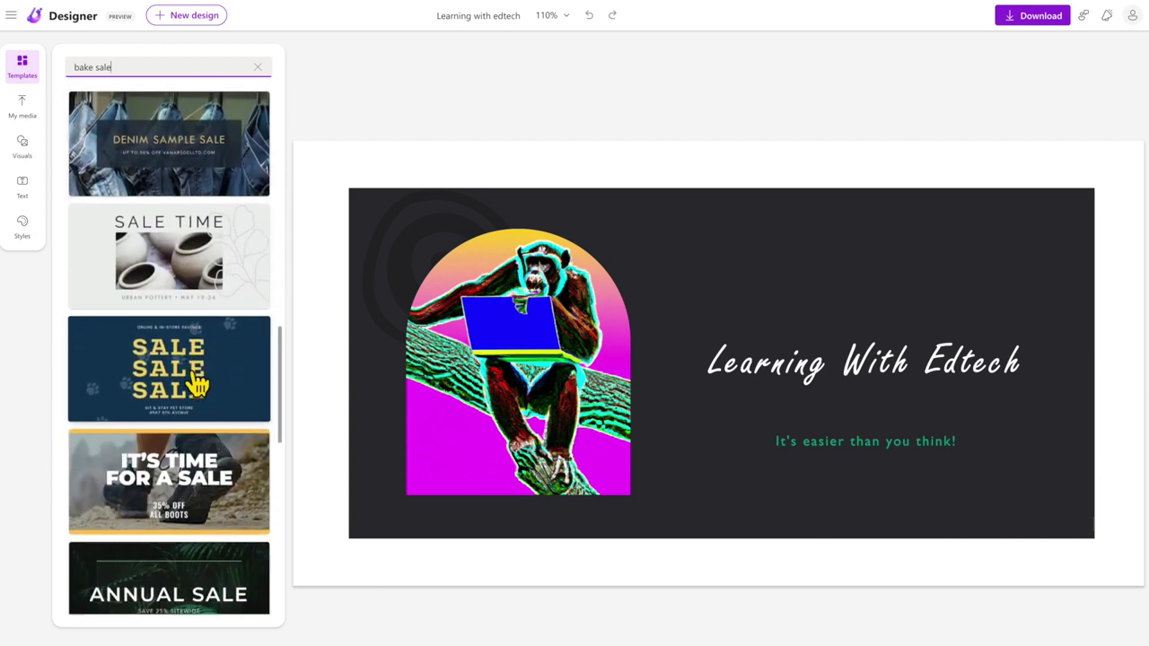
scroll(197, 384, down, 2)
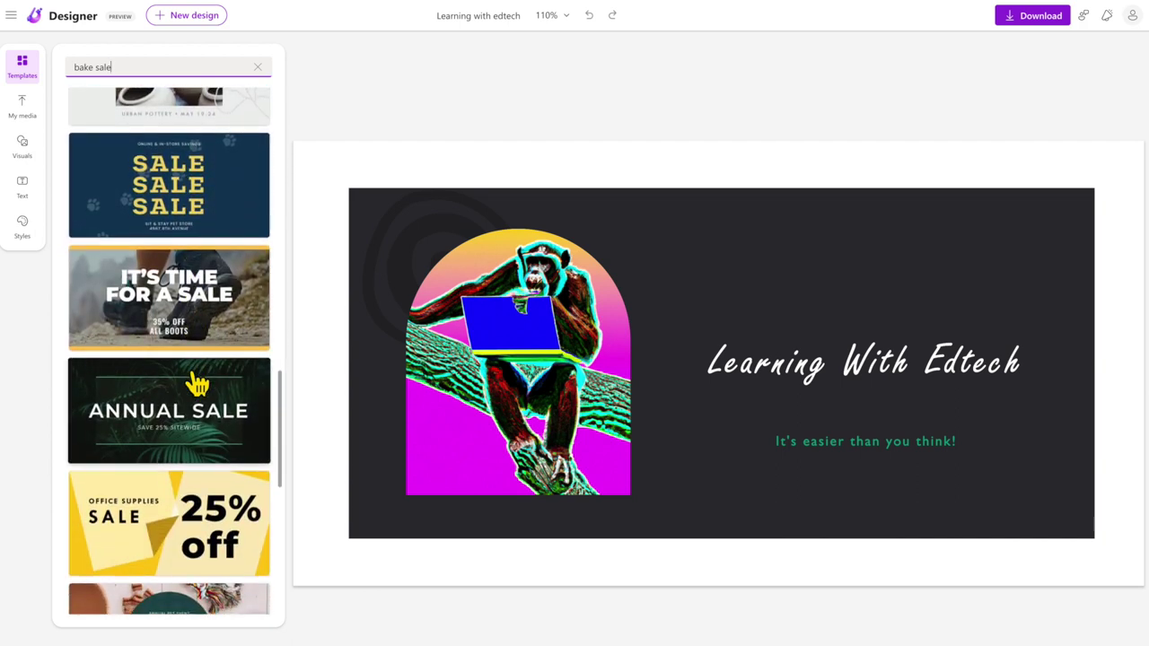